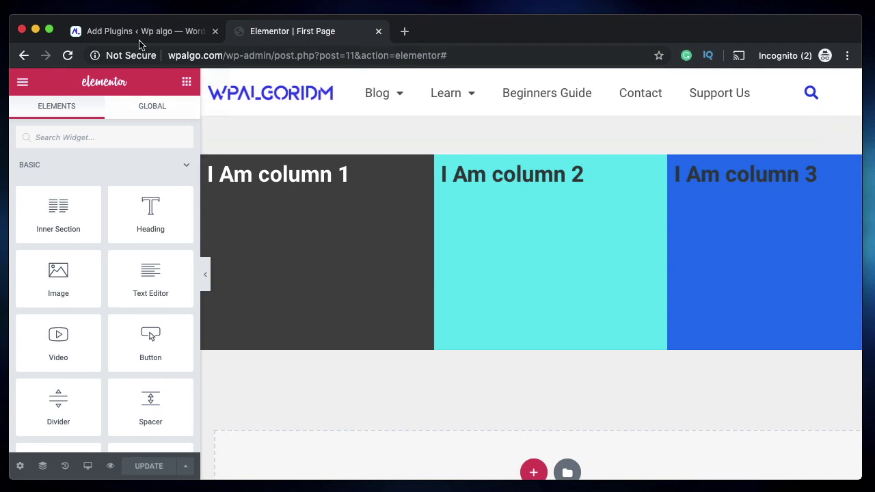
# Search the WordPress plugins for "column clickable" and install Make Column Clickable Elementor
pyautogui.click(123, 31)
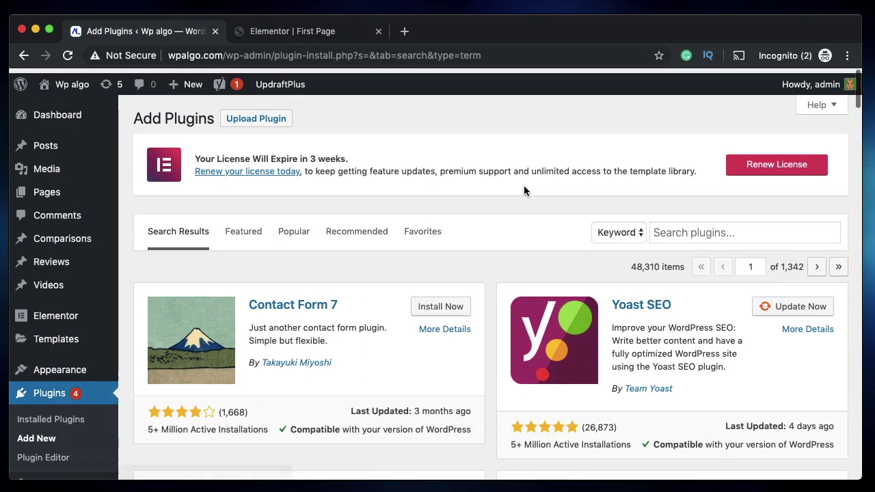
pyautogui.click(728, 231)
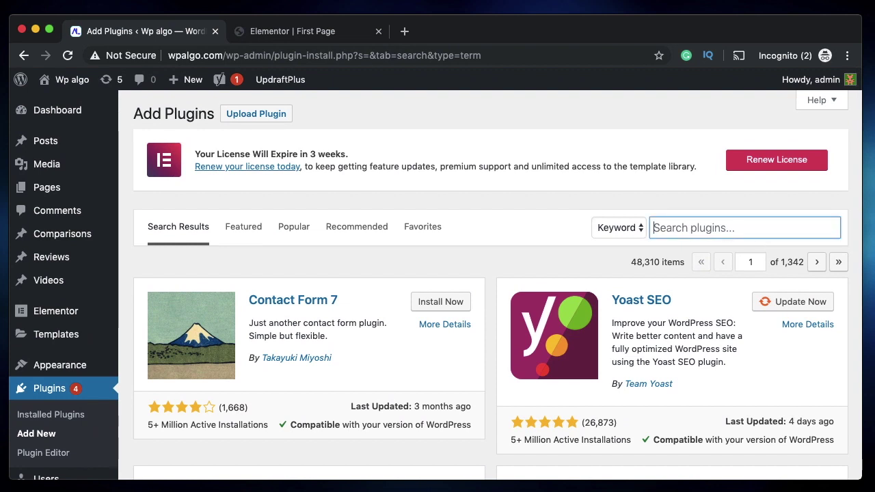
pyautogui.write('column cli clock')
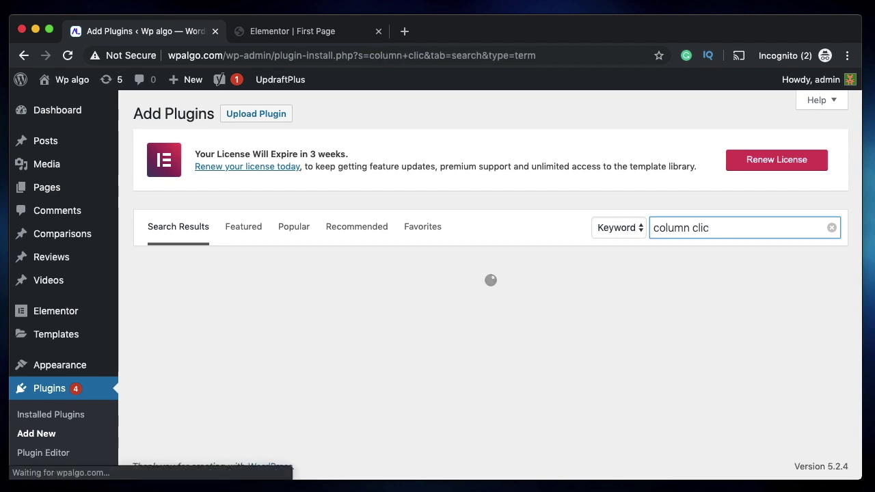
pyautogui.write('kable')
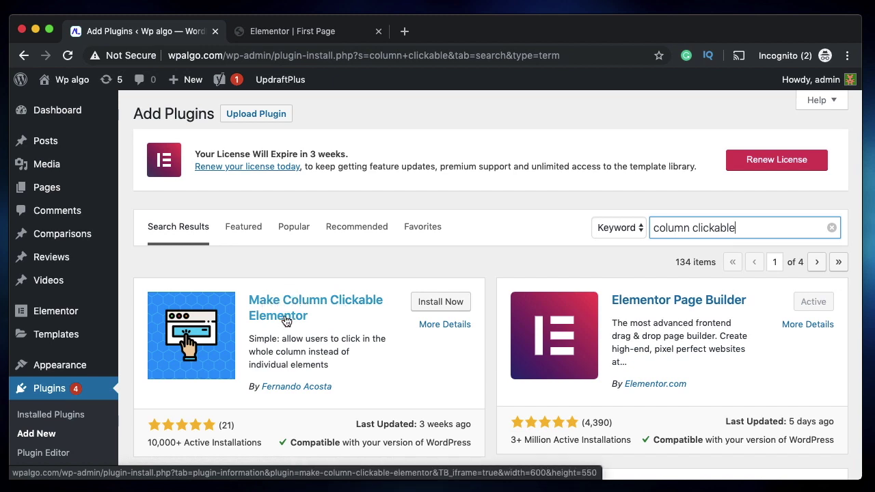
pyautogui.click(439, 305)
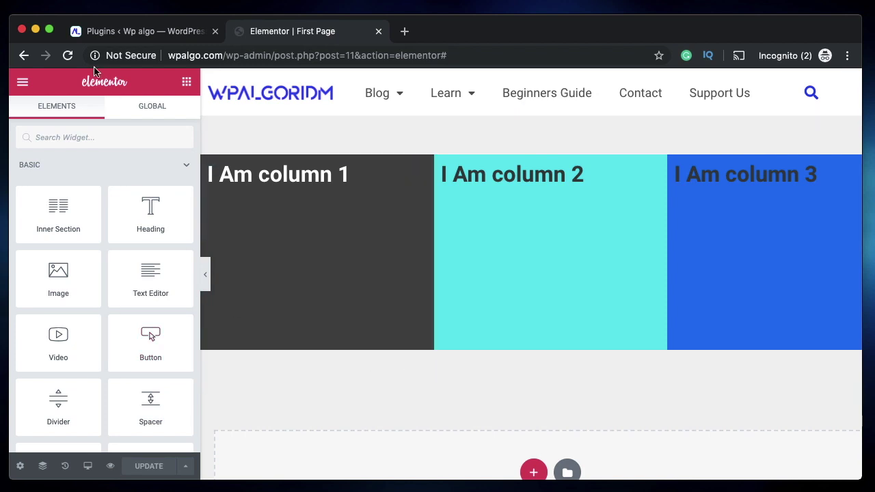
pyautogui.click(69, 56)
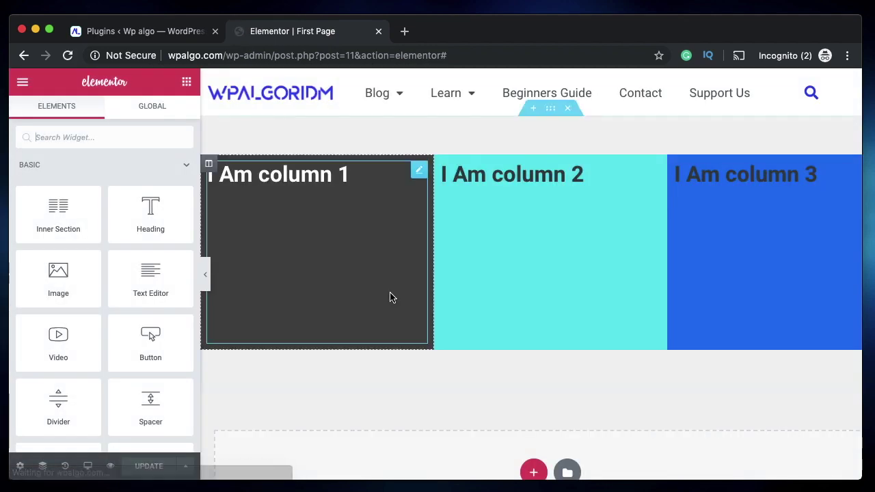
pyautogui.click(209, 166)
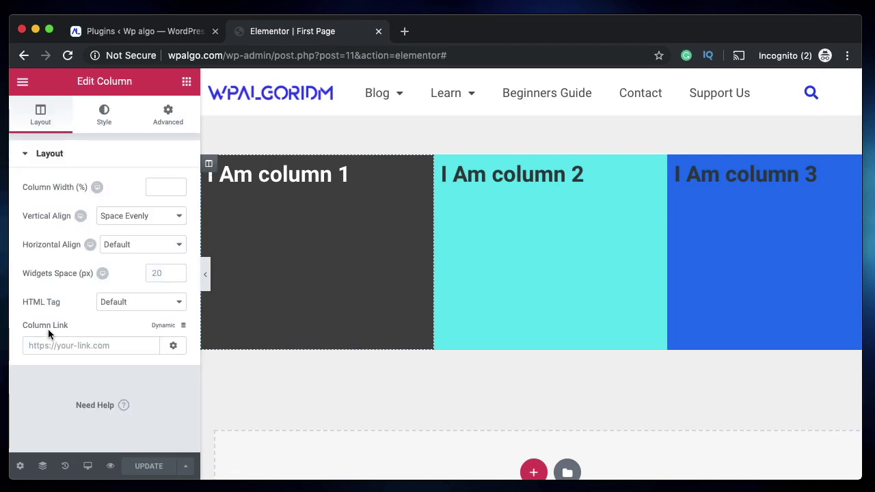
pyautogui.click(71, 345)
pyautogui.write('https')
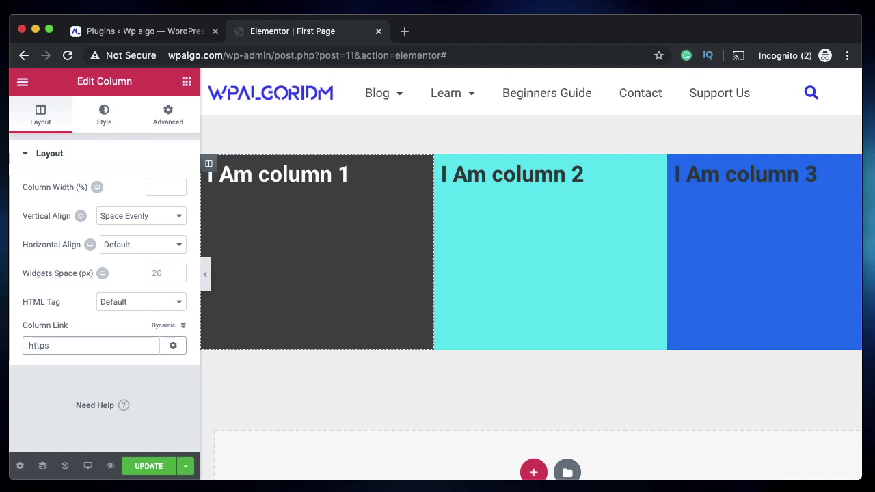
pyautogui.write('://apple.com')
pyautogui.tripleClick(106, 345)
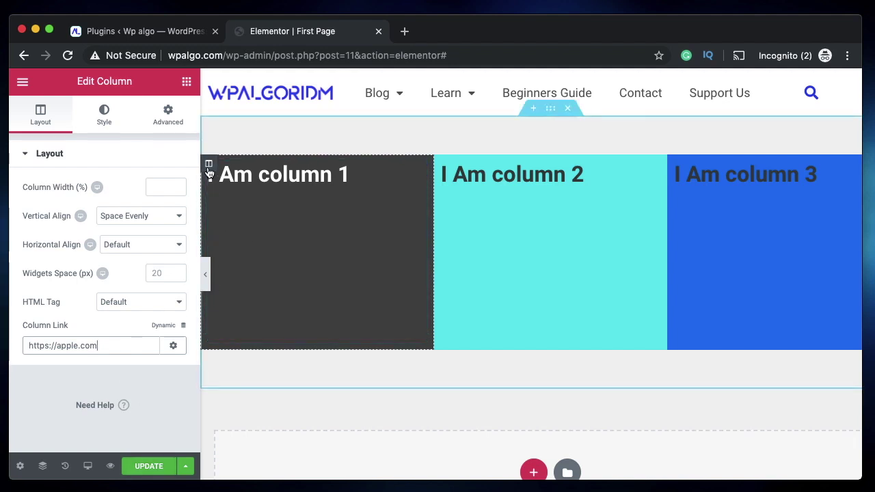
# Preview the page in the browser and test the link on column 1
pyautogui.click(111, 467)
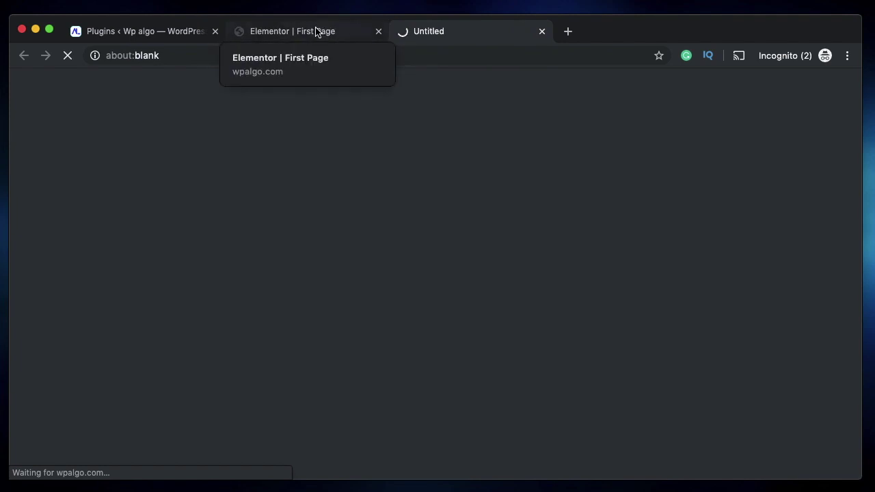
pyautogui.click(283, 28)
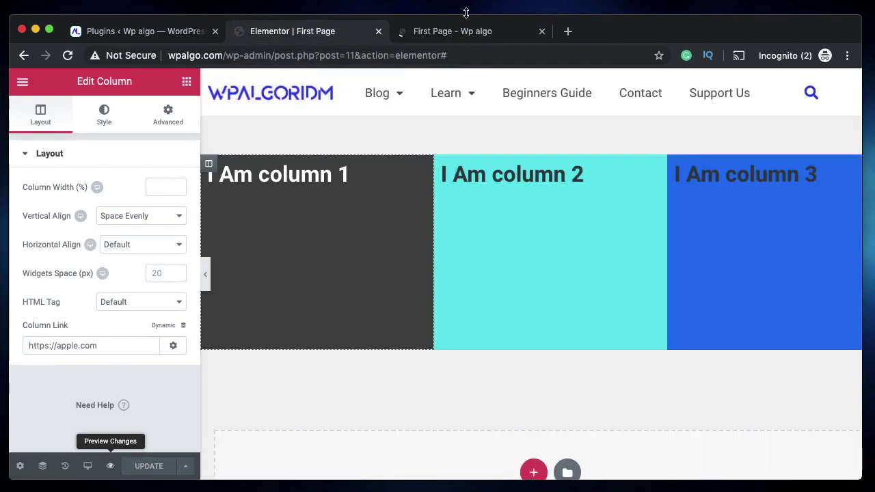
pyautogui.click(470, 31)
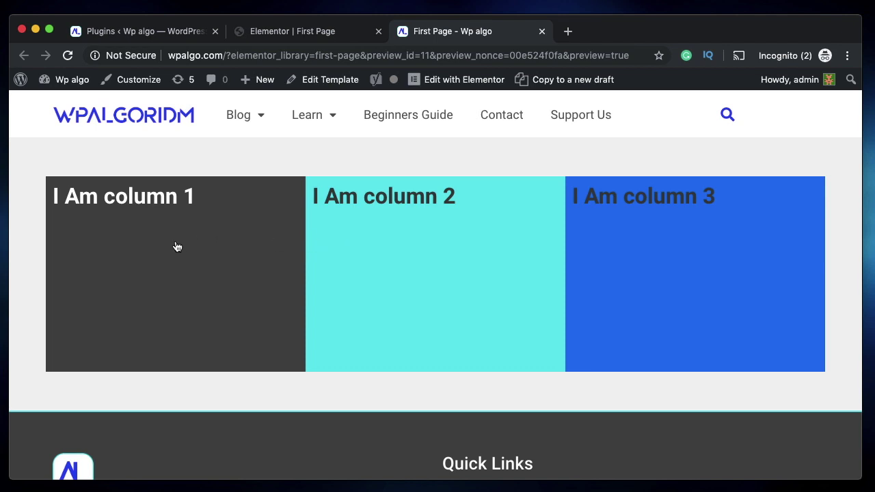
pyautogui.press('super+r')
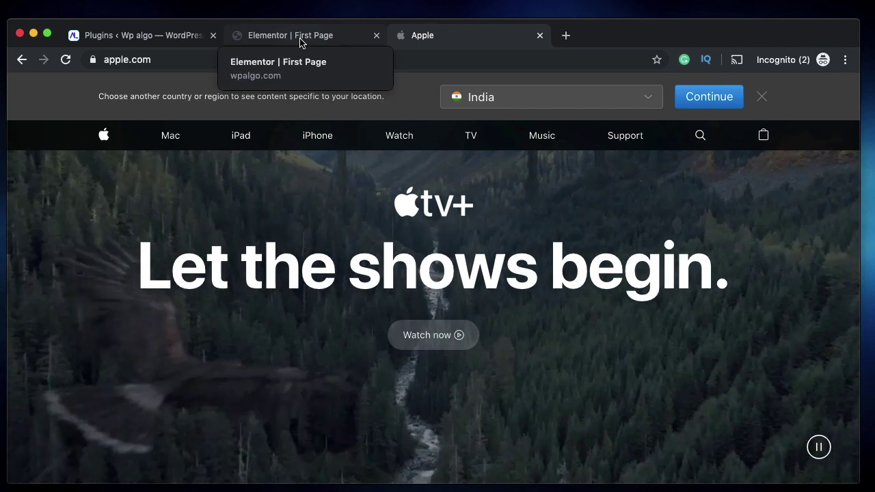
pyautogui.click(299, 33)
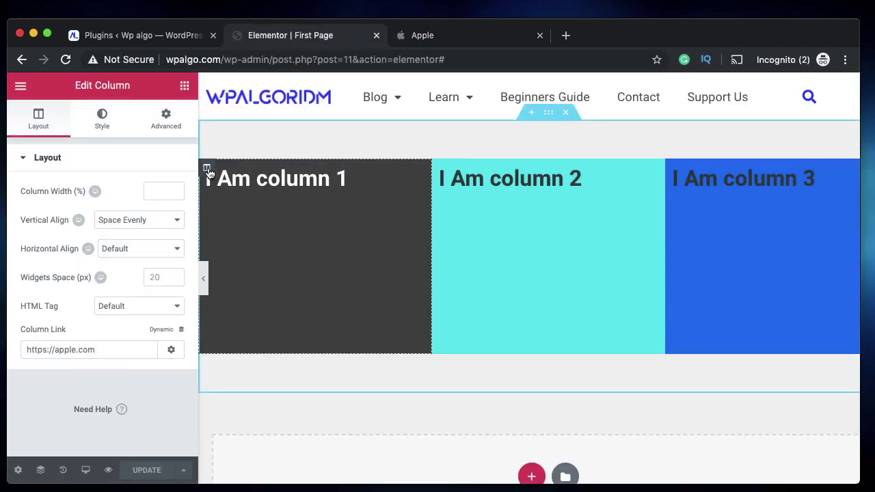
pyautogui.tripleClick(109, 349)
pyautogui.press('super+c')
pyautogui.press('BackSpace')
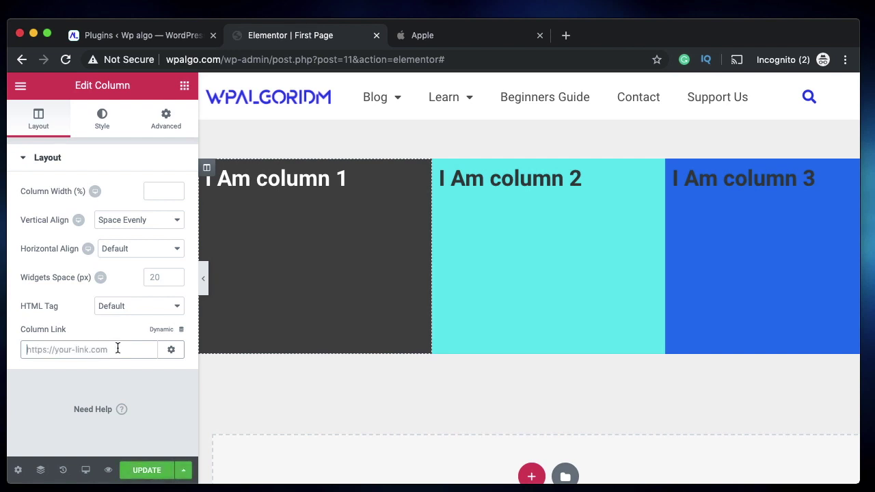
pyautogui.click(171, 350)
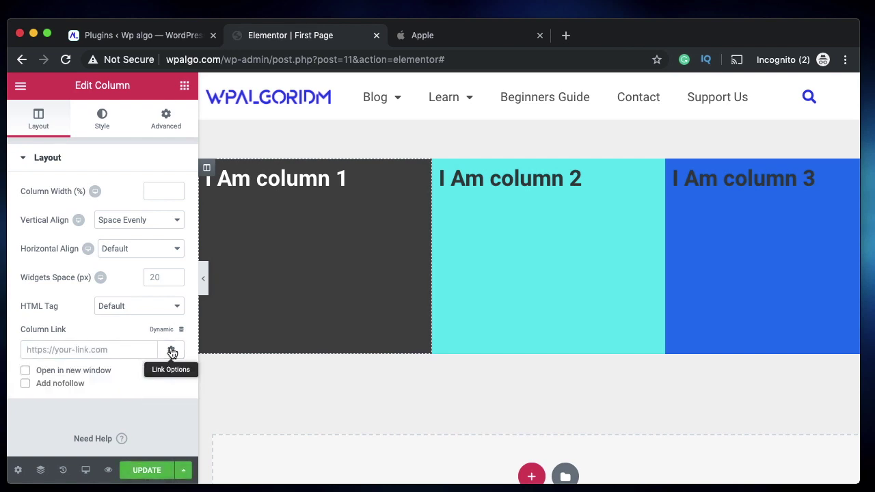
pyautogui.click(63, 372)
pyautogui.click(60, 354)
pyautogui.press('super+v')
pyautogui.click(103, 351)
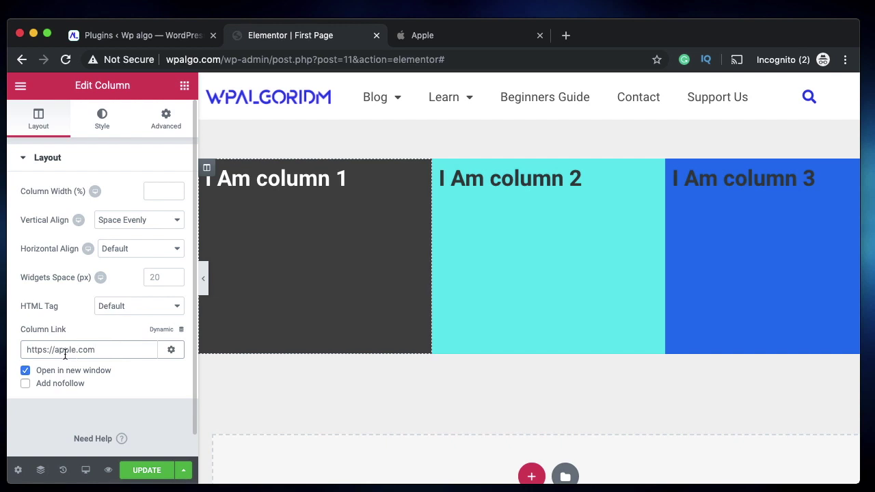
pyautogui.tripleClick(32, 349)
pyautogui.click(110, 350)
pyautogui.doubleClick(111, 350)
pyautogui.click(137, 470)
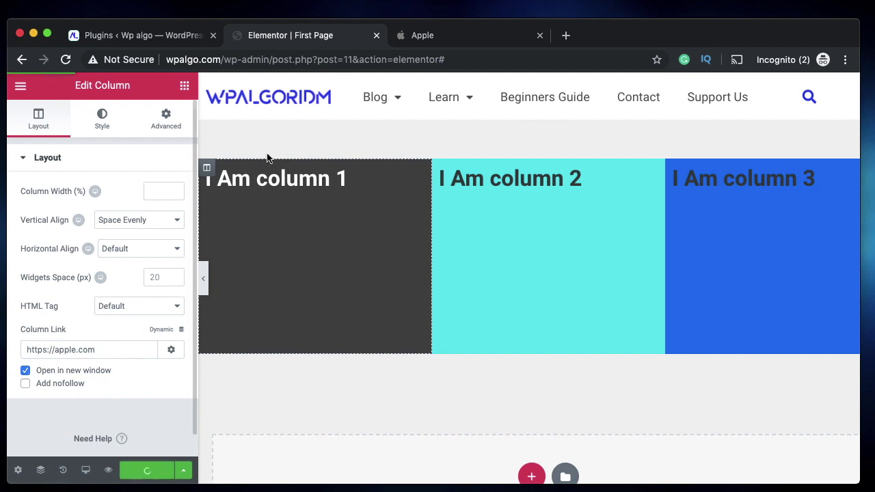
# Close the Apple page and open a fresh preview of the page to check the new-window link
pyautogui.middleClick(415, 35)
pyautogui.click(108, 471)
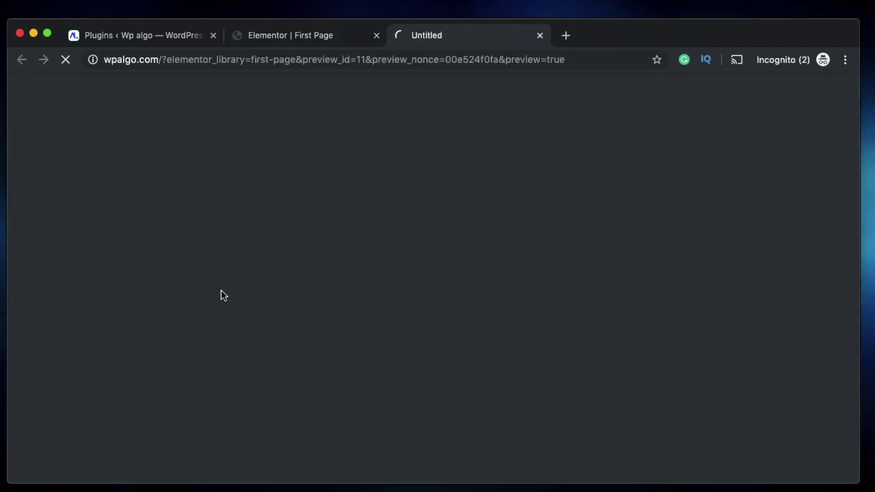
pyautogui.press('super+shift+t')
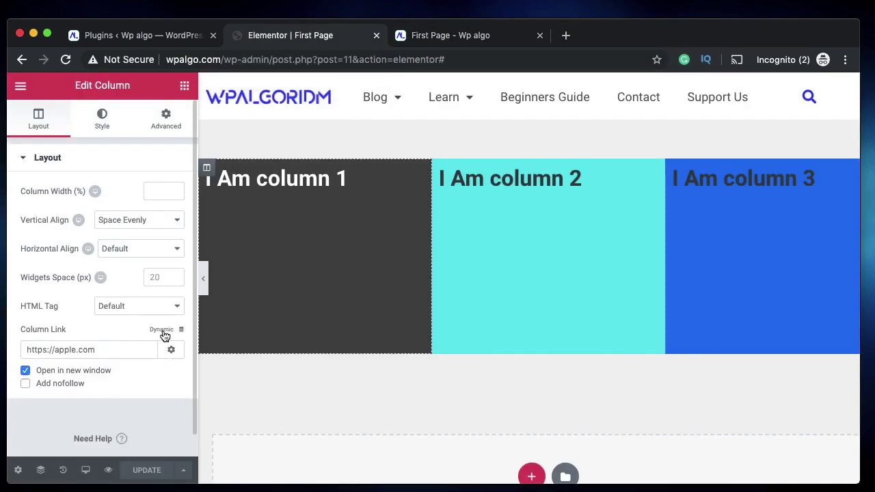
# Replace column 1's link with the dynamic Lightbox action and set its type to image
pyautogui.click(162, 334)
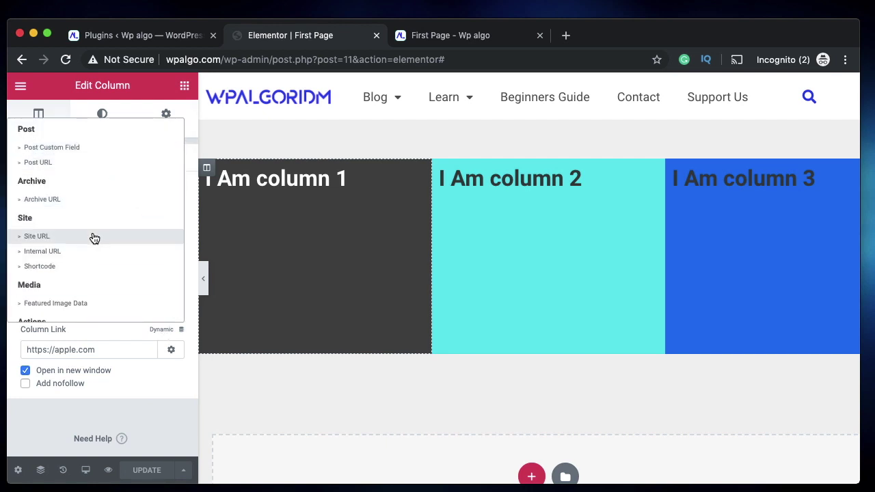
pyautogui.scroll(-2, 91, 236)
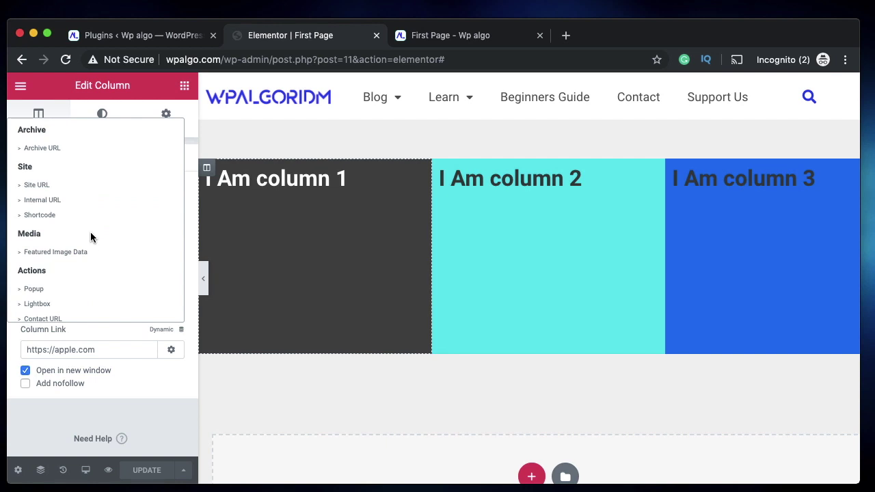
pyautogui.scroll(-1, 78, 289)
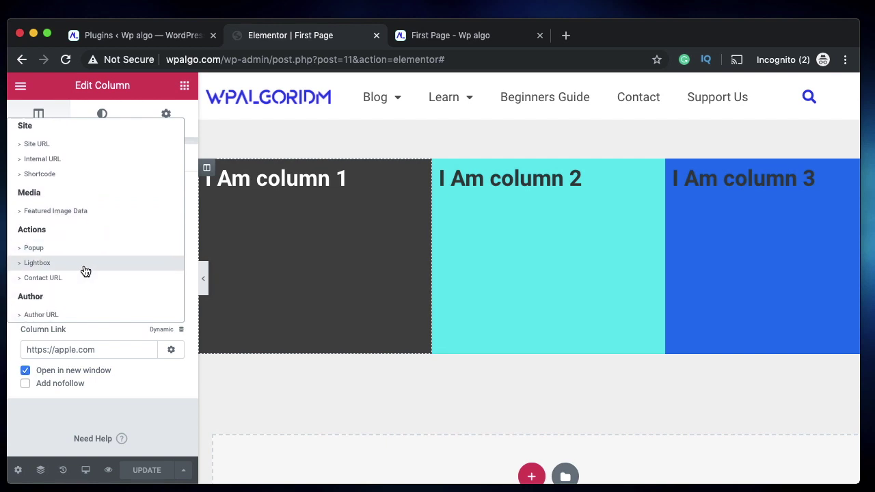
pyautogui.click(84, 271)
pyautogui.click(118, 356)
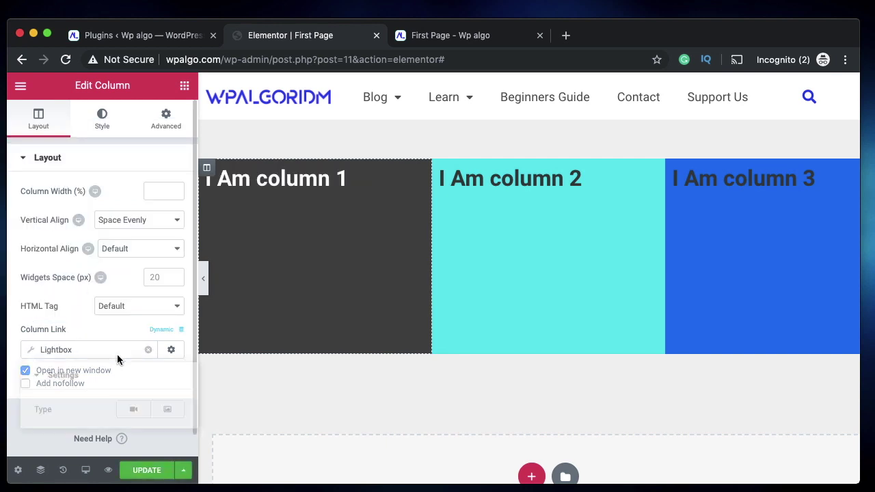
pyautogui.click(165, 411)
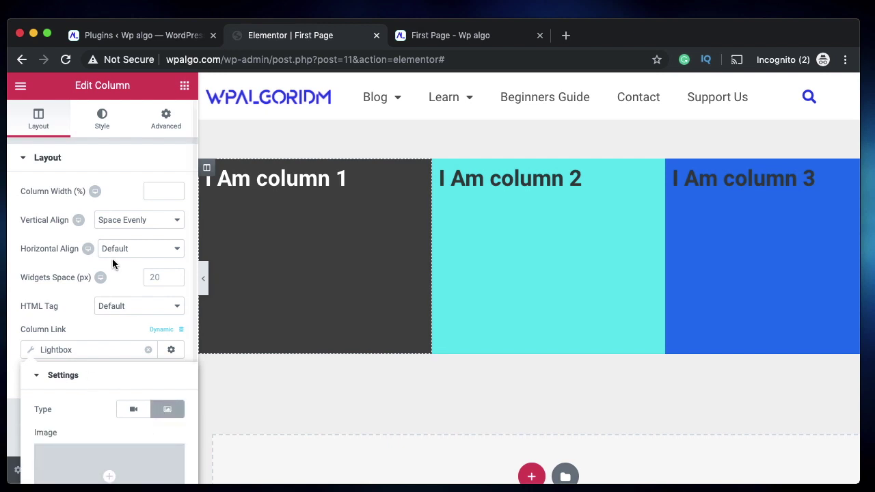
# Insert the portrait of the curly-haired woman from the media library as the lightbox image and update the page
pyautogui.moveTo(623, 41); pyautogui.dragTo(619, 6)
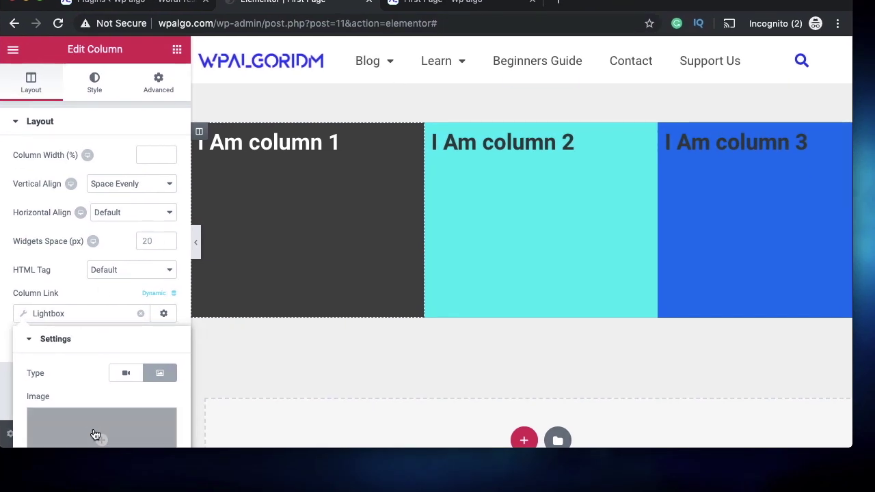
pyautogui.click(94, 434)
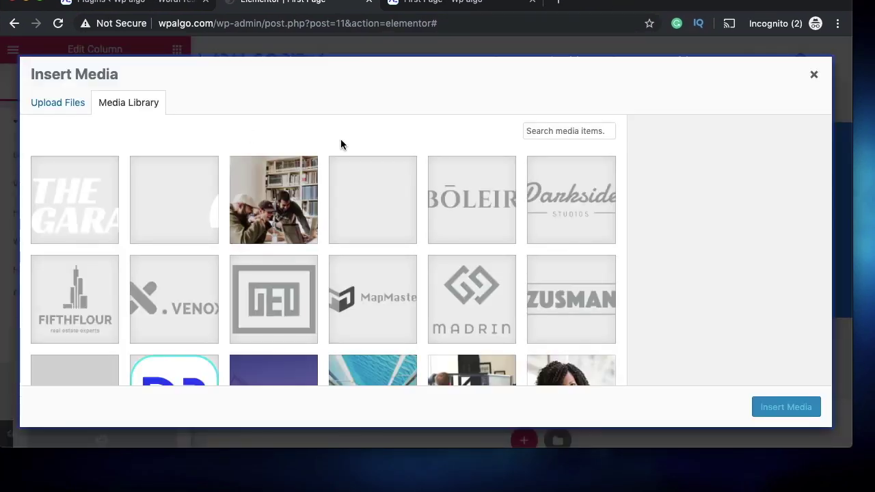
pyautogui.scroll(-1, 244, 370)
pyautogui.scroll(-3, 243, 371)
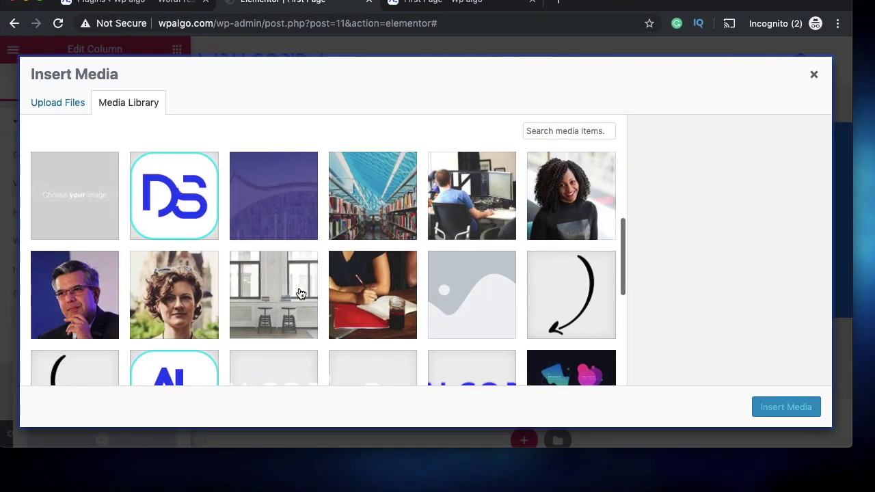
pyautogui.click(164, 297)
pyautogui.click(780, 410)
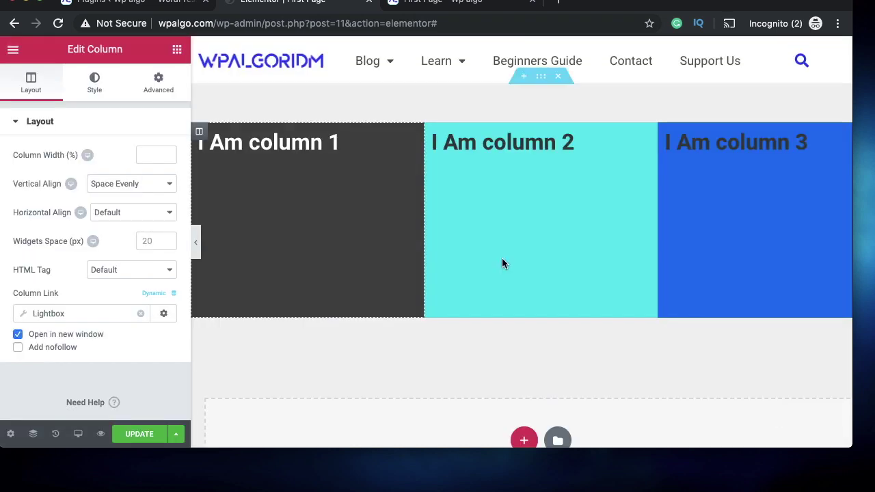
pyautogui.click(137, 434)
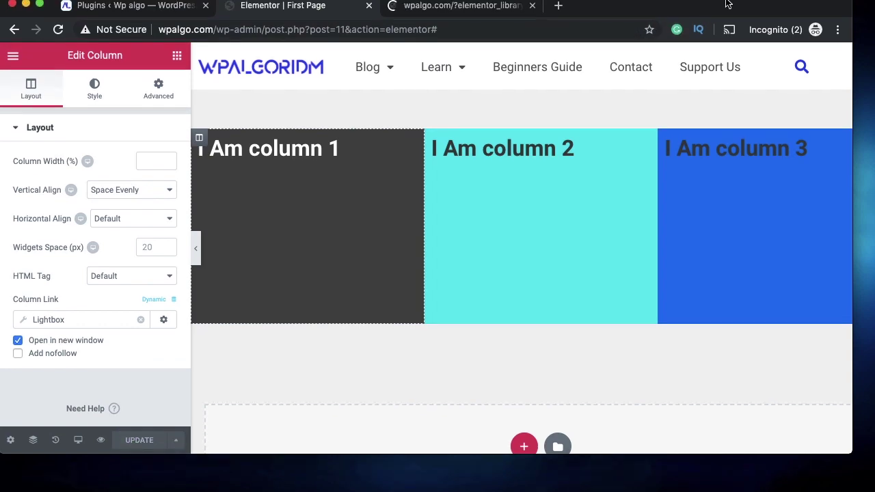
# Test the lightbox on column 1 in the page preview and close it
pyautogui.click(450, 24)
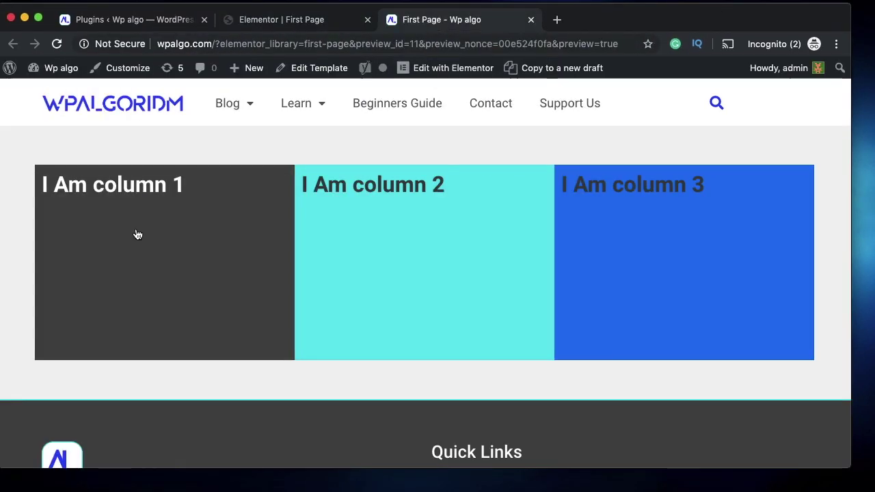
pyautogui.click(126, 248)
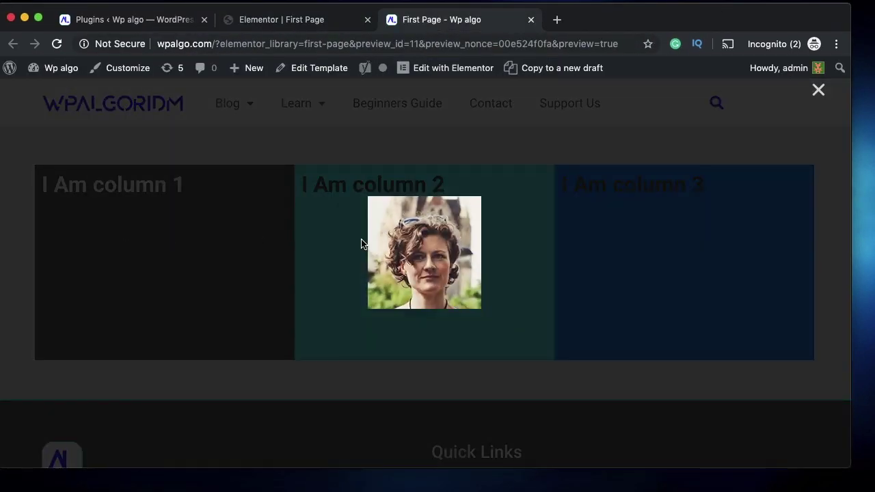
pyautogui.click(237, 253)
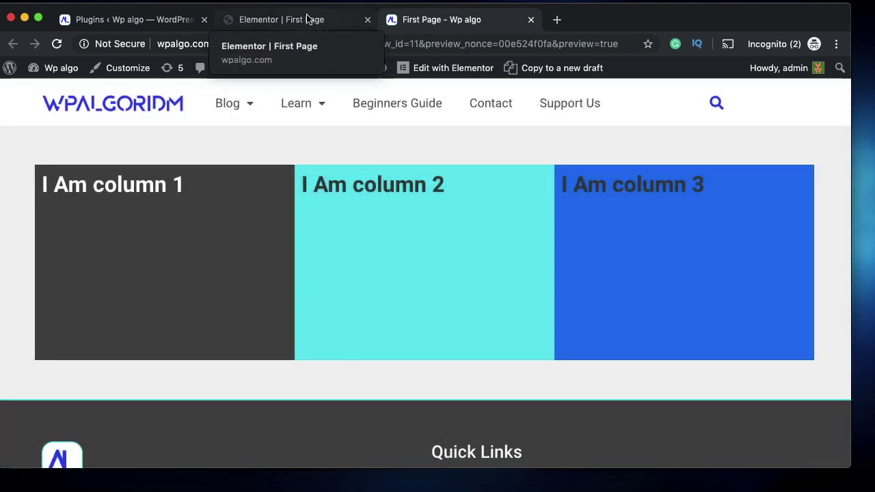
# Return to the Elementor editor and review the dynamic sources available for column 1's link
pyautogui.click(281, 19)
pyautogui.click(154, 318)
pyautogui.scroll(-5, 82, 268)
pyautogui.scroll(5, 73, 271)
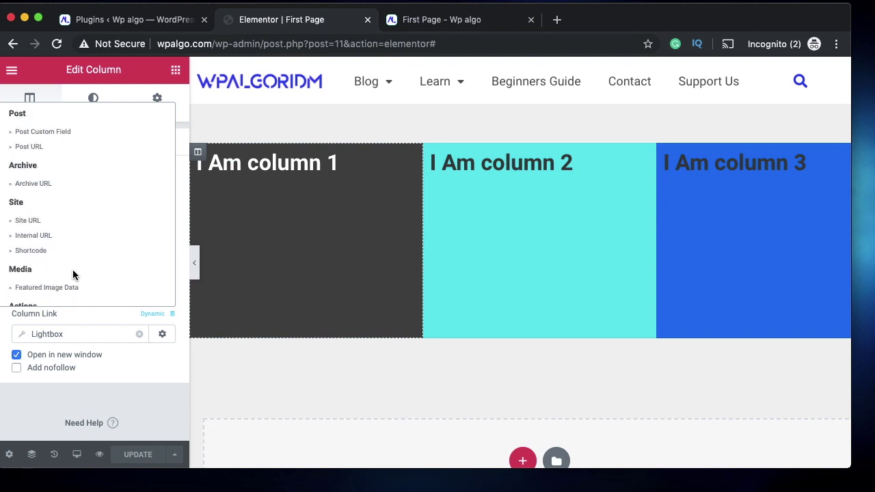
pyautogui.click(117, 376)
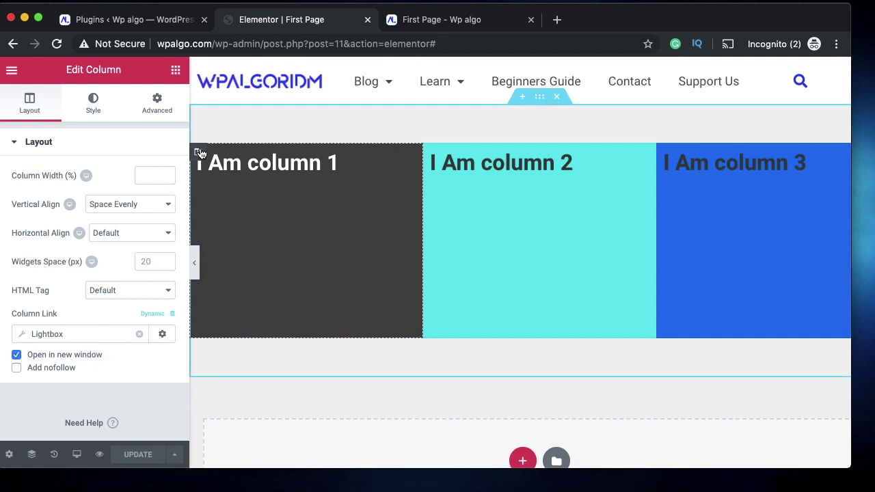
# Remove the dynamic Lightbox action from column 1's link and clear the remaining apple.com URL
pyautogui.click(89, 333)
pyautogui.click(139, 334)
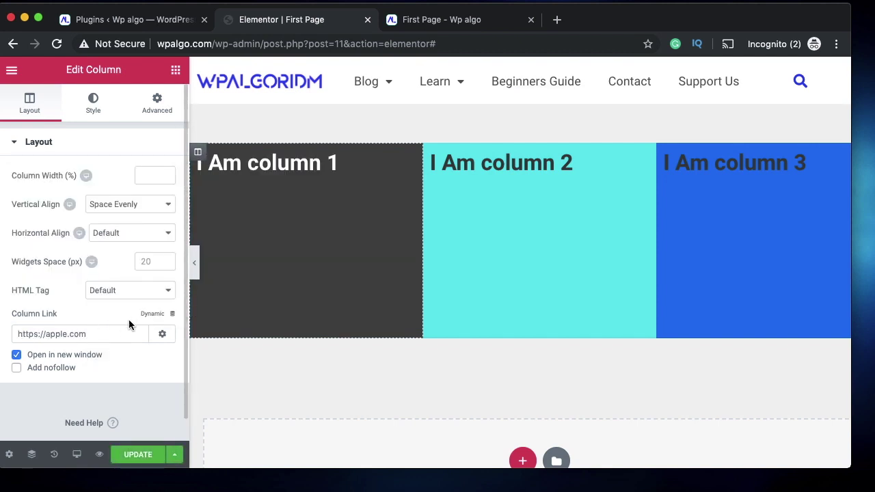
pyautogui.tripleClick(68, 334)
pyautogui.press('BackSpace')
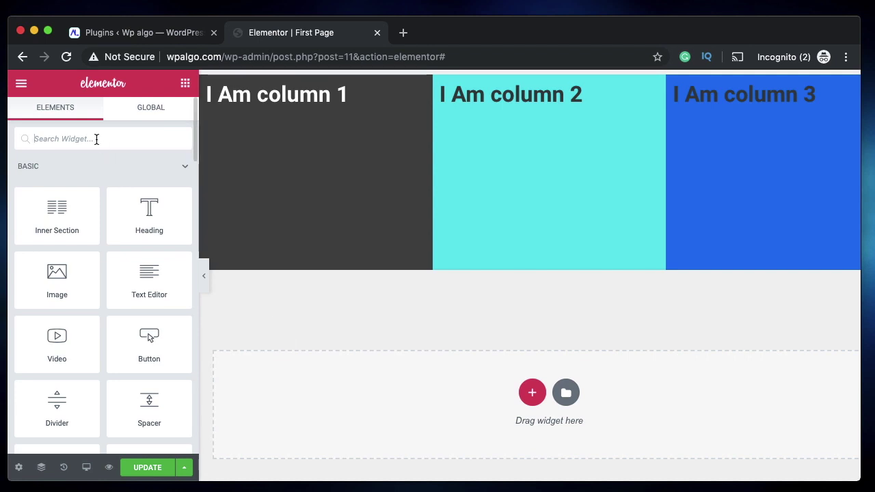
pyautogui.write('html')
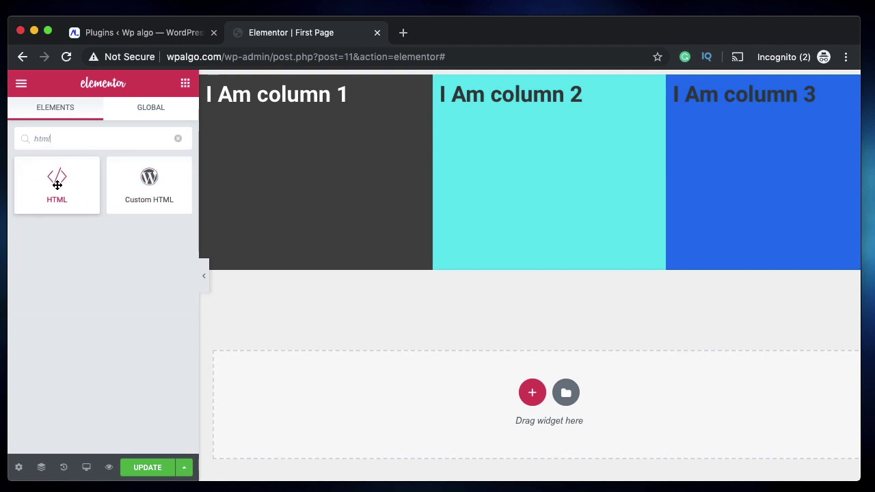
pyautogui.moveTo(54, 180); pyautogui.dragTo(394, 383)
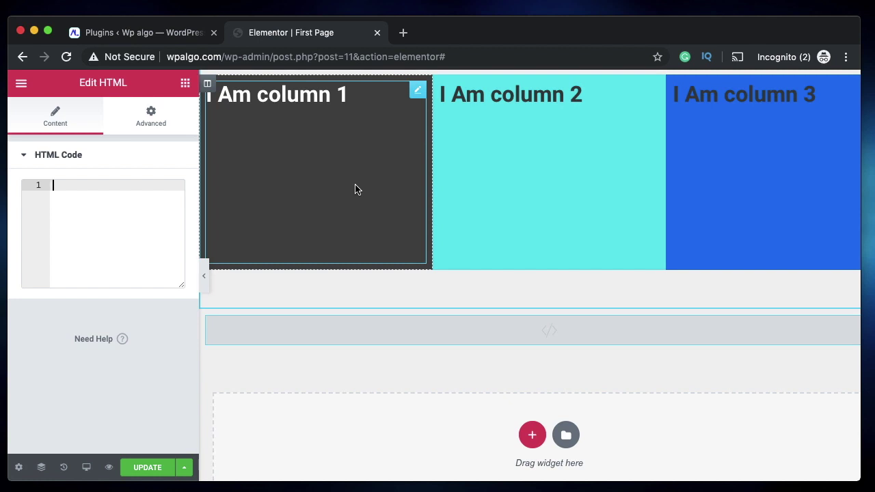
pyautogui.write('<script> document.getElementById("clickable").onclick = function() {myFunction()};   function myFunction() {   window.open("https://wpexperimentor.com", "_blank"); } </script>')
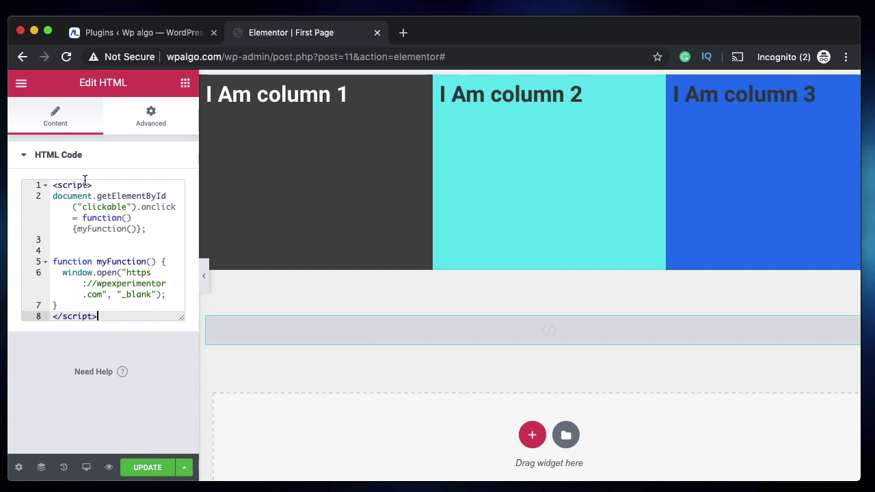
# Examine the script's opening and closing tags and the getElementById line in the HTML code
pyautogui.doubleClick(76, 185)
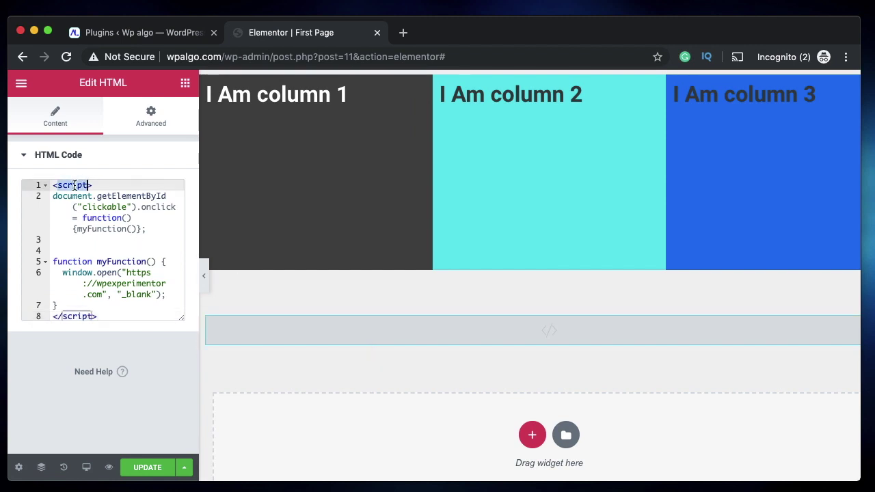
pyautogui.click(80, 316)
pyautogui.doubleClick(69, 187)
pyautogui.click(53, 198)
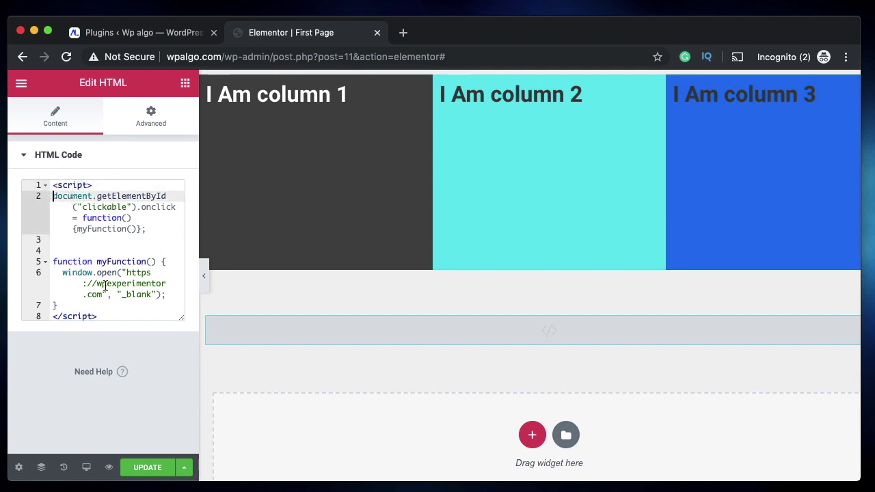
pyautogui.click(108, 316)
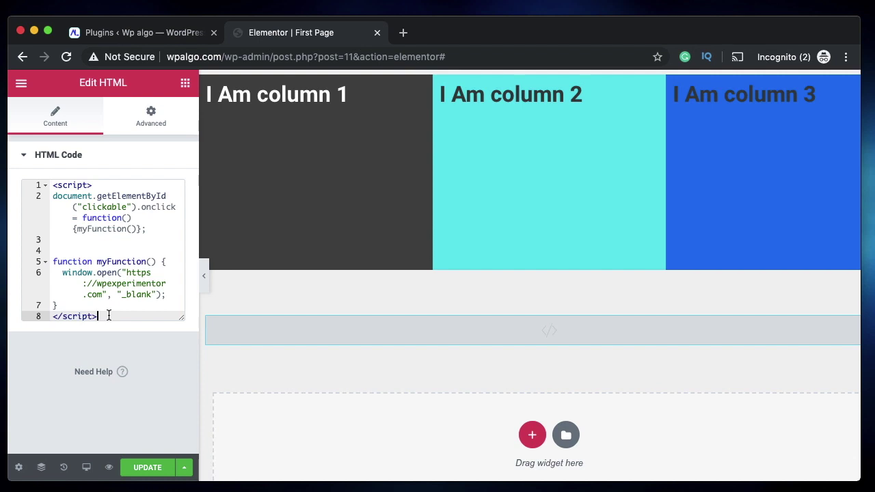
pyautogui.click(55, 196)
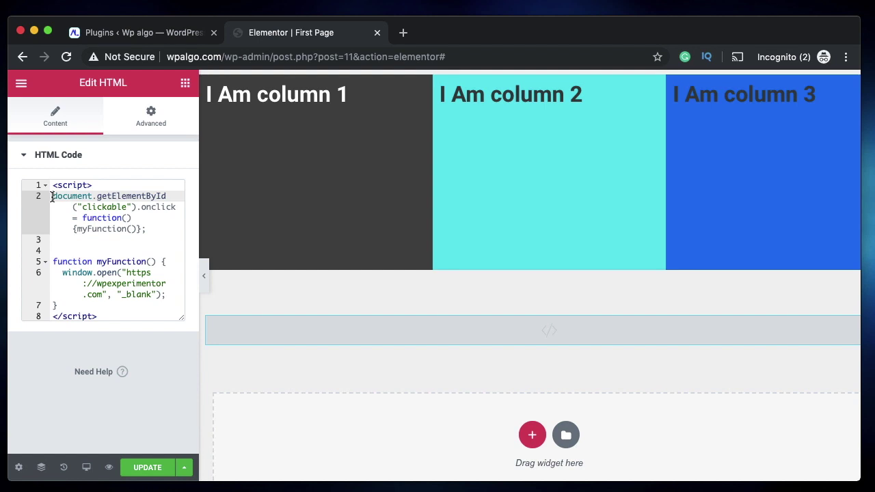
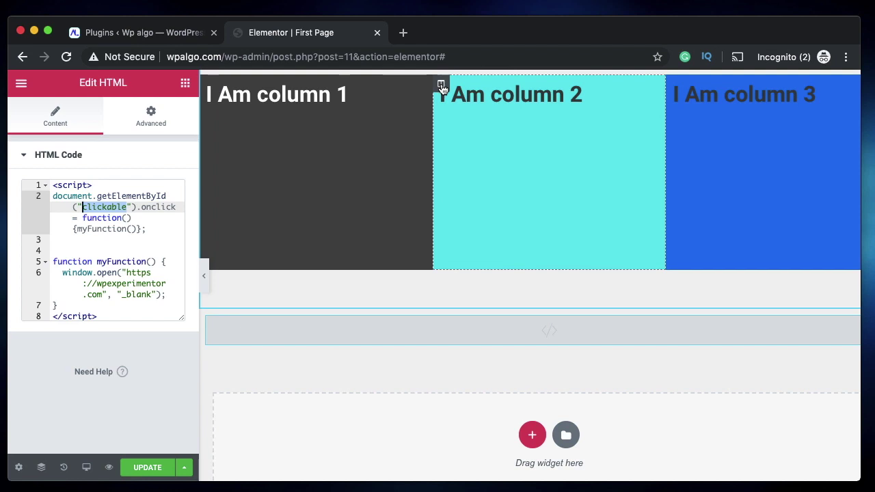
# Set the CSS ID of column 2 to "clickable"
pyautogui.click(441, 84)
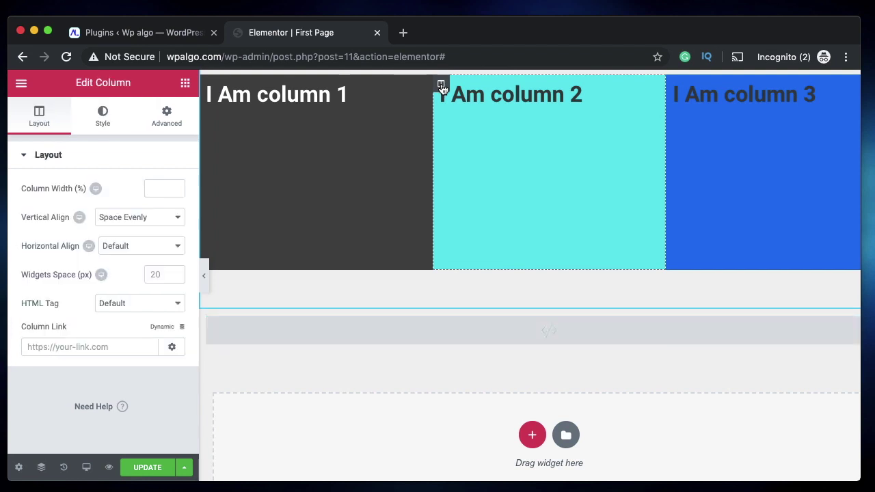
pyautogui.click(172, 118)
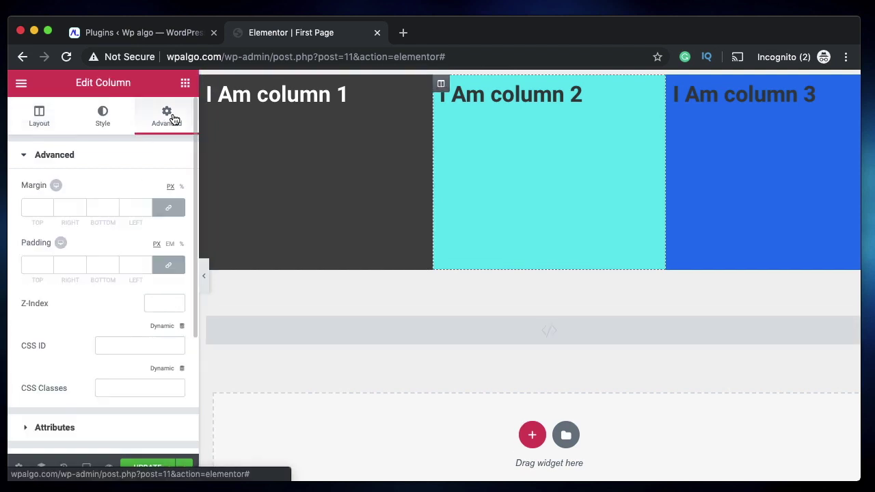
pyautogui.click(109, 351)
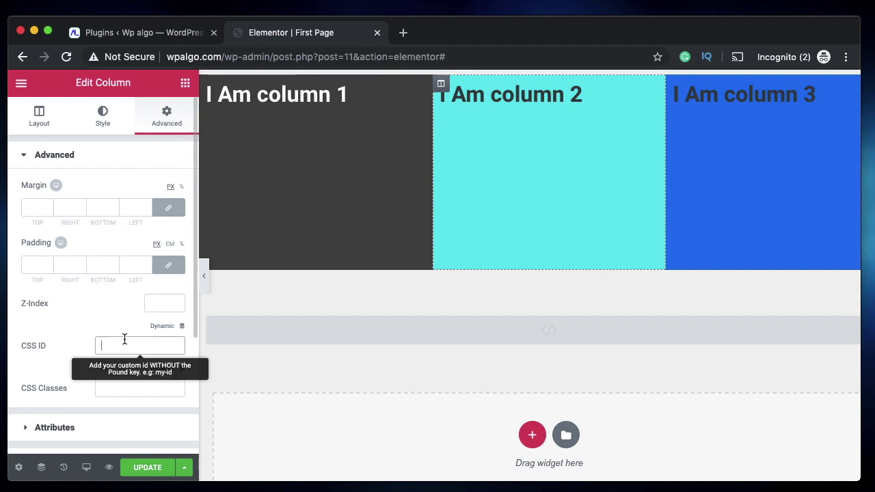
pyautogui.write('clickable')
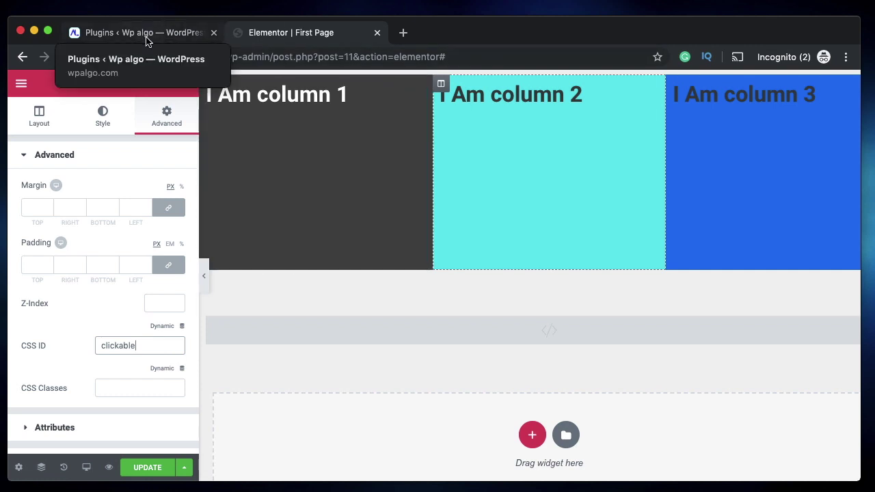
pyautogui.click(322, 342)
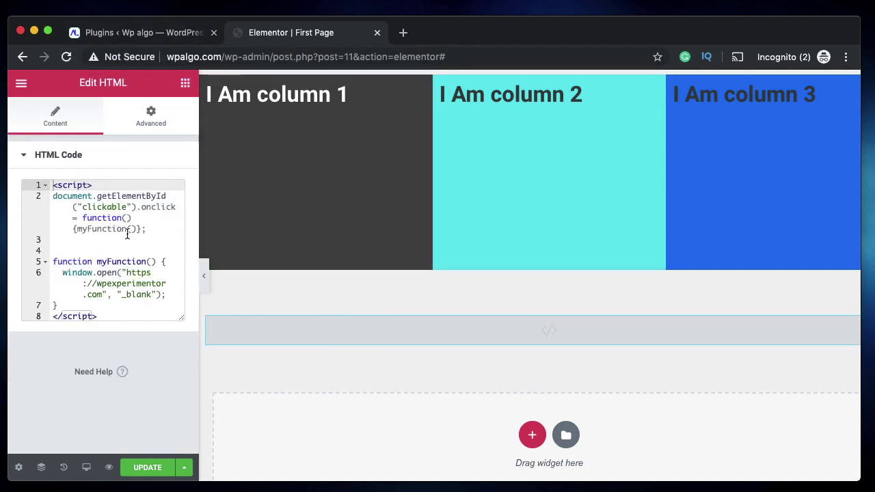
pyautogui.doubleClick(111, 208)
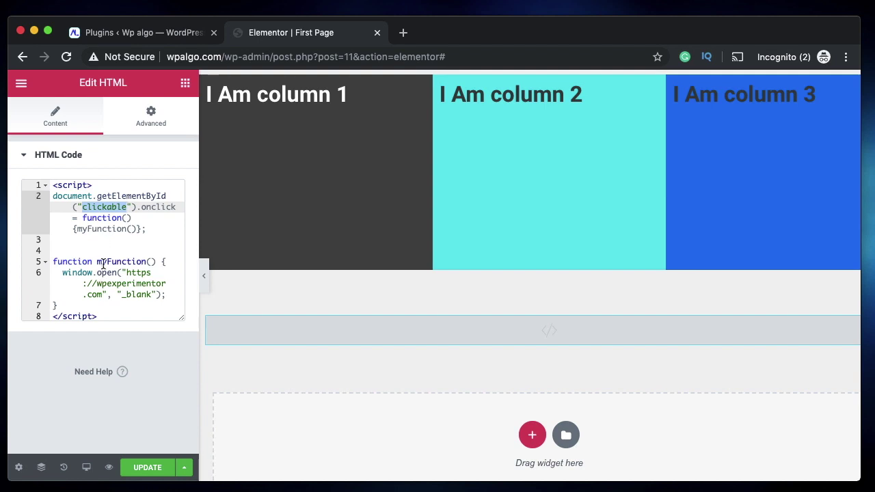
pyautogui.click(127, 274)
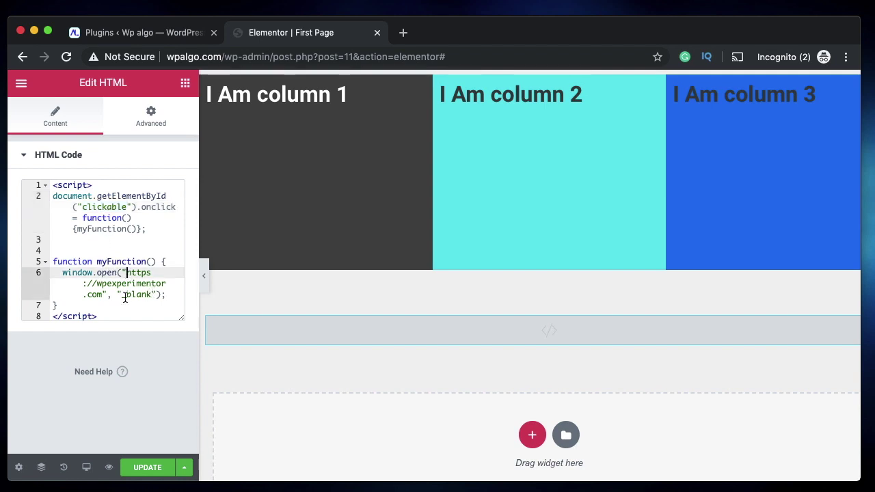
pyautogui.keyDown('shift'); pyautogui.click(102, 295); pyautogui.keyUp('shift')
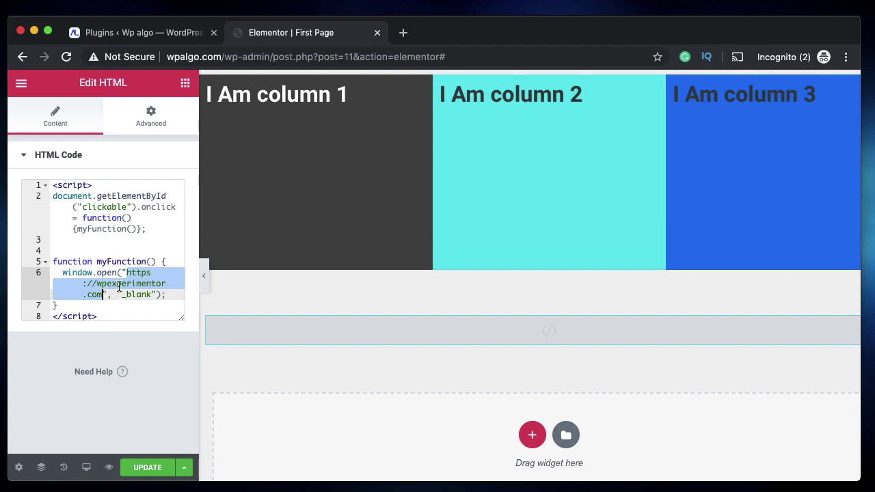
pyautogui.doubleClick(119, 284)
pyautogui.write('apple')
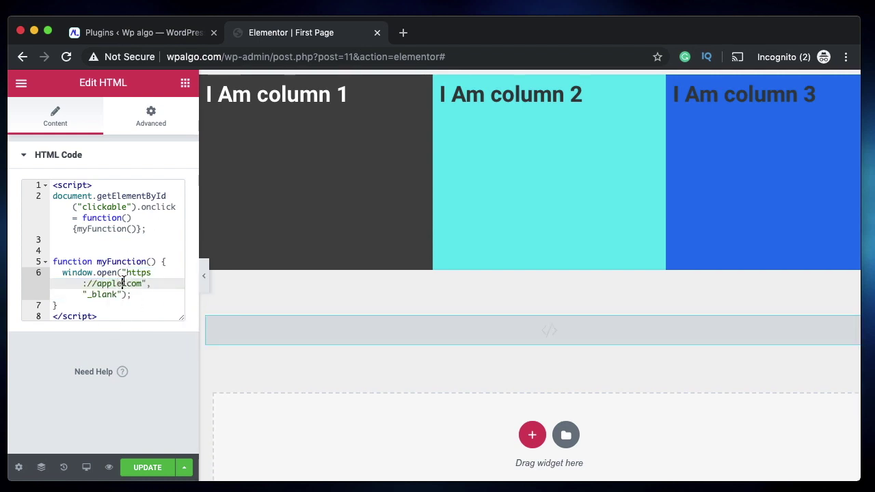
pyautogui.click(143, 472)
pyautogui.doubleClick(106, 296)
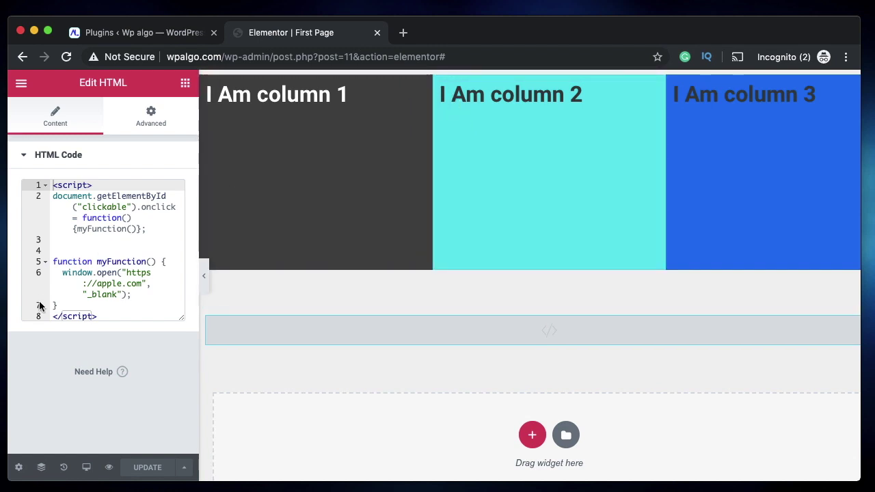
# Test column 2's click action, close the opened Apple page and return to the HTML widget's code
pyautogui.click(472, 181)
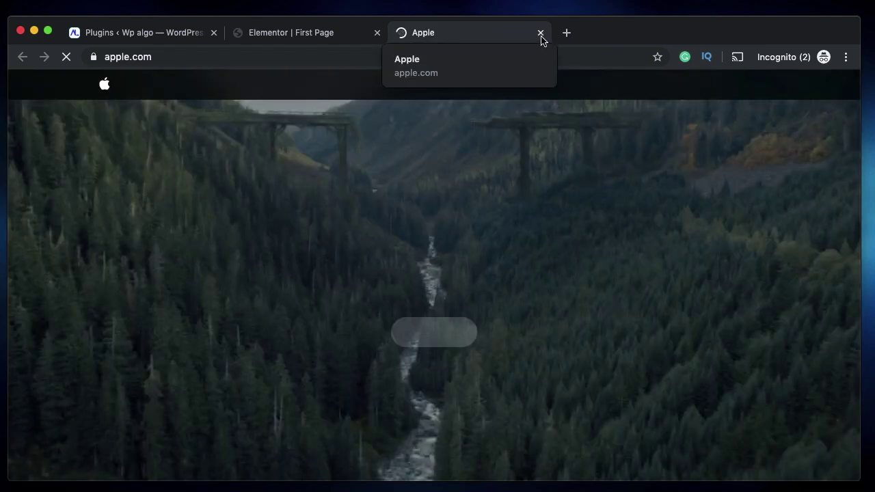
pyautogui.click(540, 32)
pyautogui.click(353, 253)
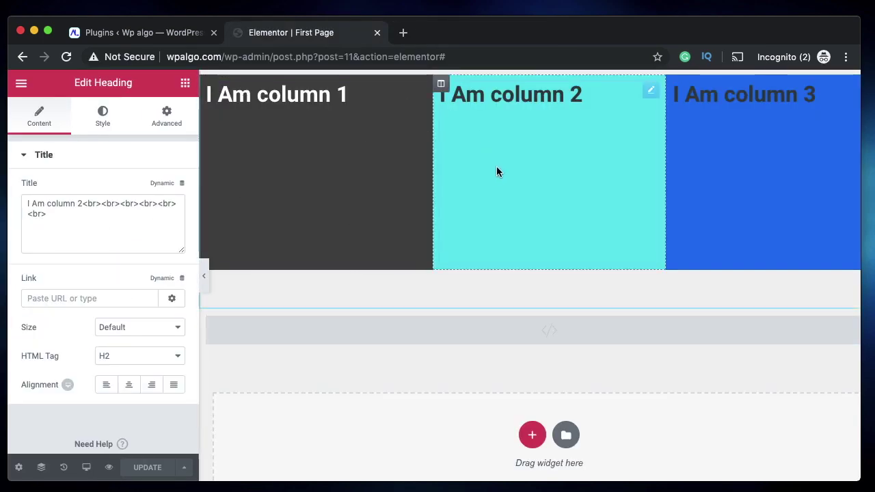
pyautogui.click(353, 344)
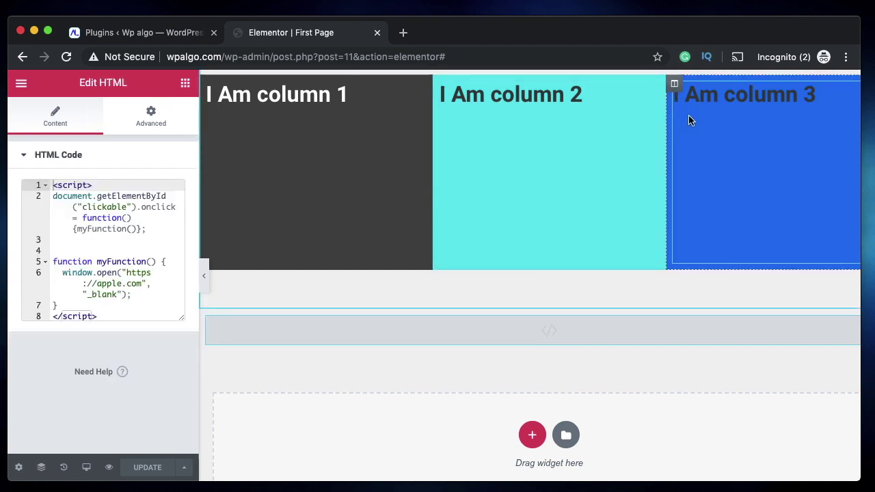
# Set the CSS ID of column 3 to "clickable2"
pyautogui.hscroll(2, 688, 115)
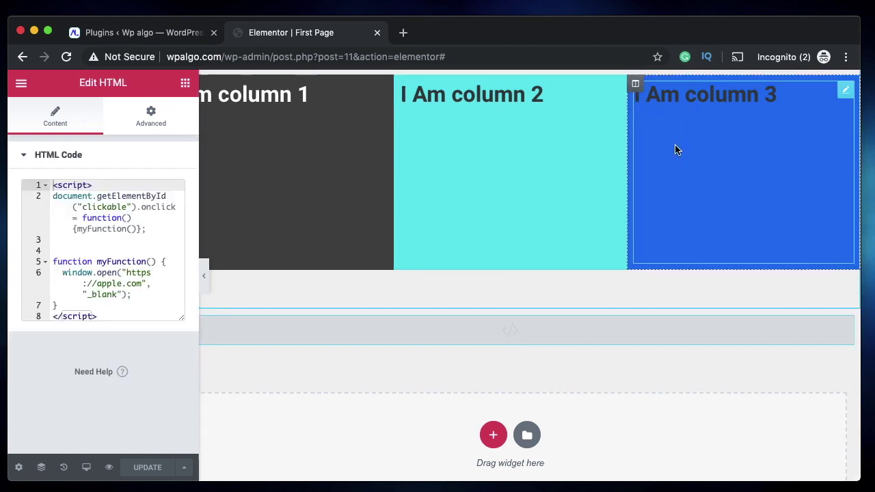
pyautogui.click(635, 85)
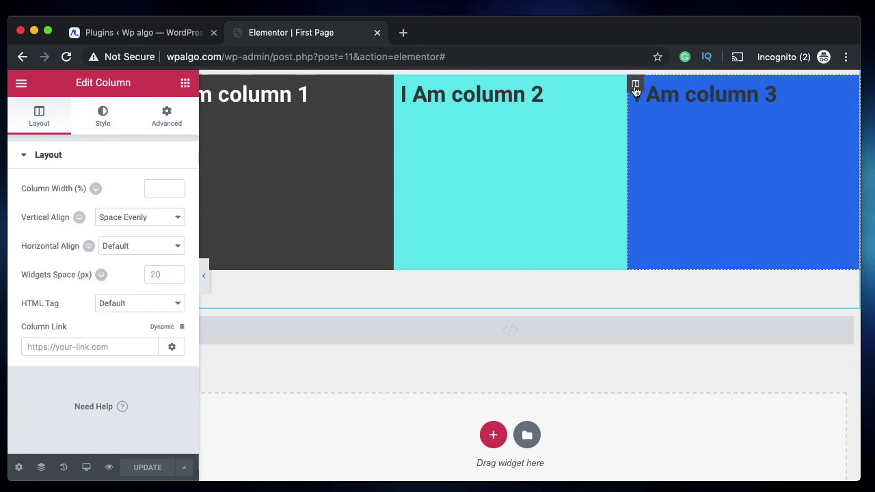
pyautogui.click(168, 118)
pyautogui.click(124, 352)
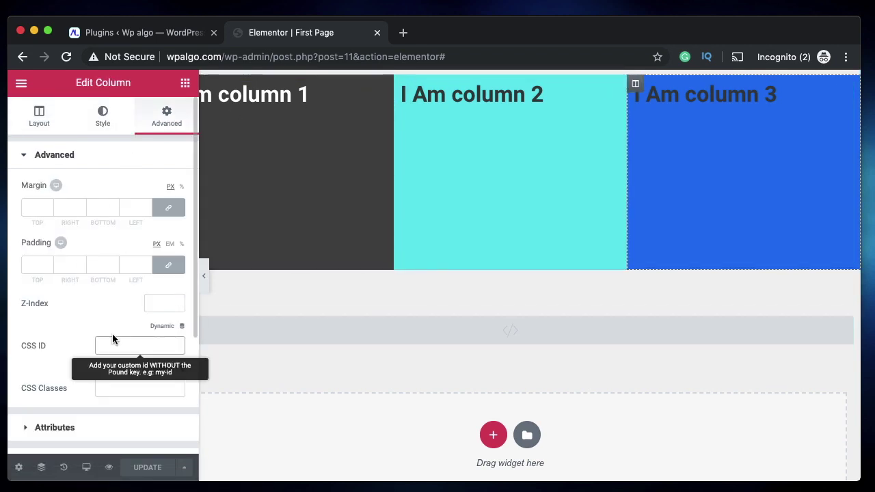
pyautogui.write('clickable2')
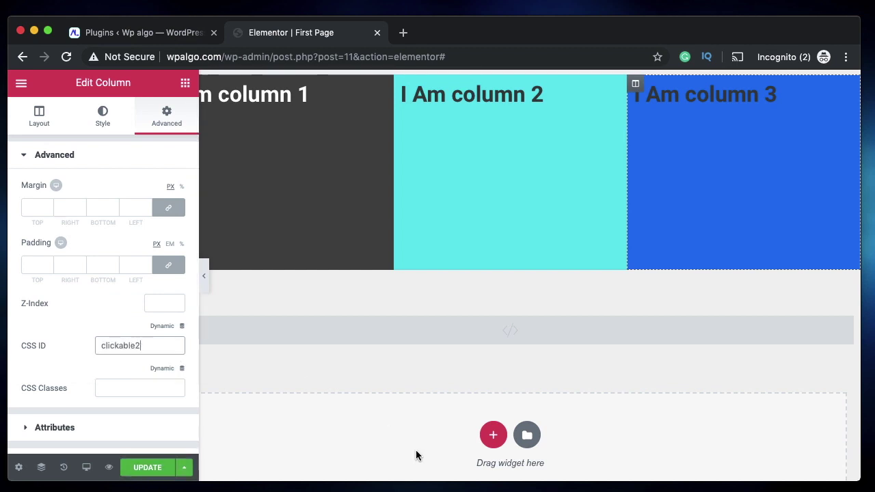
# Duplicate the onclick line and myFunction block in the HTML widget's script, placing the copy above the closing script tag after a blank line
pyautogui.click(592, 326)
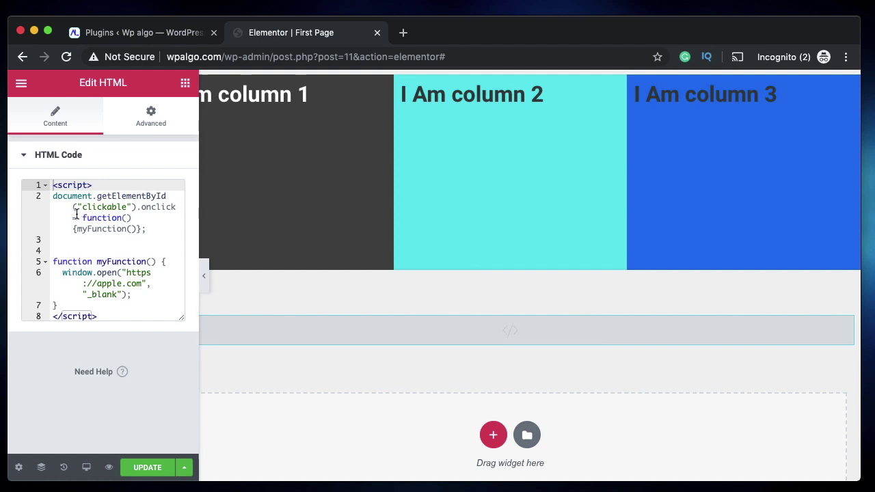
pyautogui.click(52, 198)
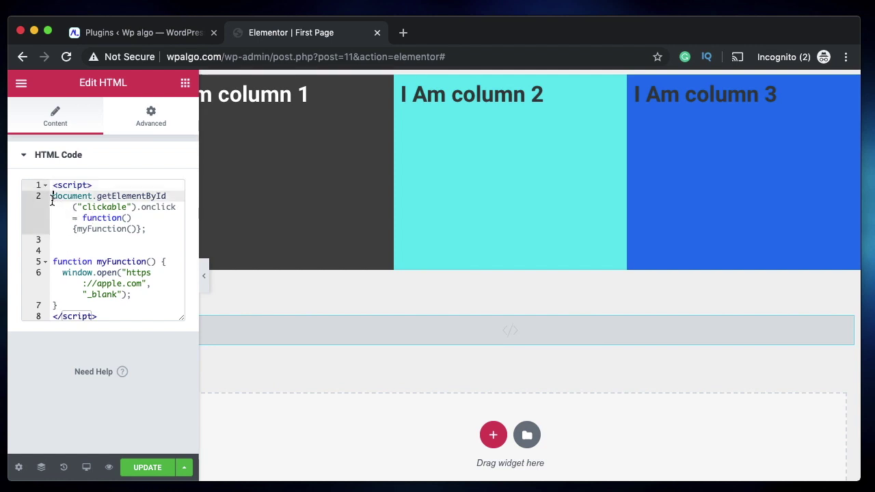
pyautogui.keyDown('shift'); pyautogui.click(149, 230); pyautogui.keyUp('shift')
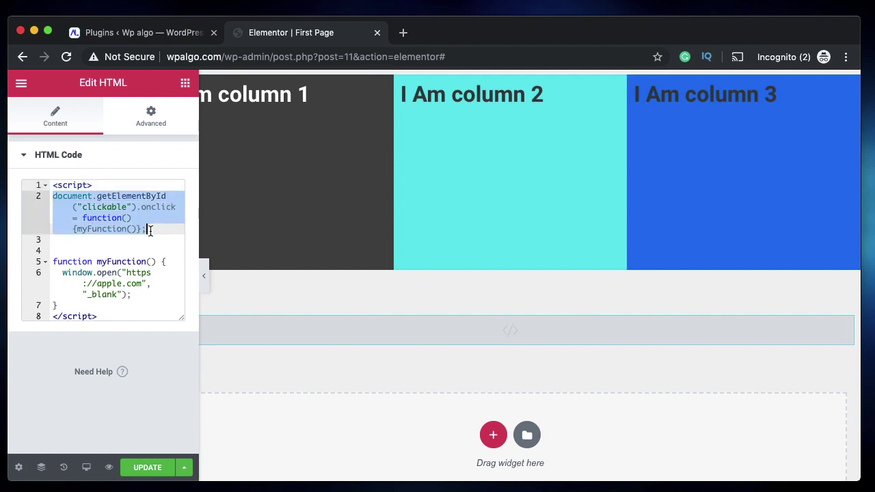
pyautogui.click(59, 304)
pyautogui.click(52, 200)
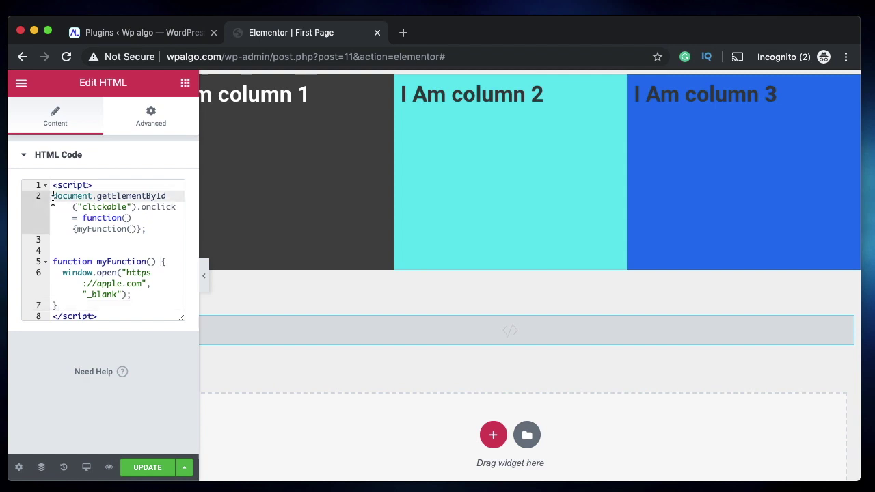
pyautogui.click(63, 305)
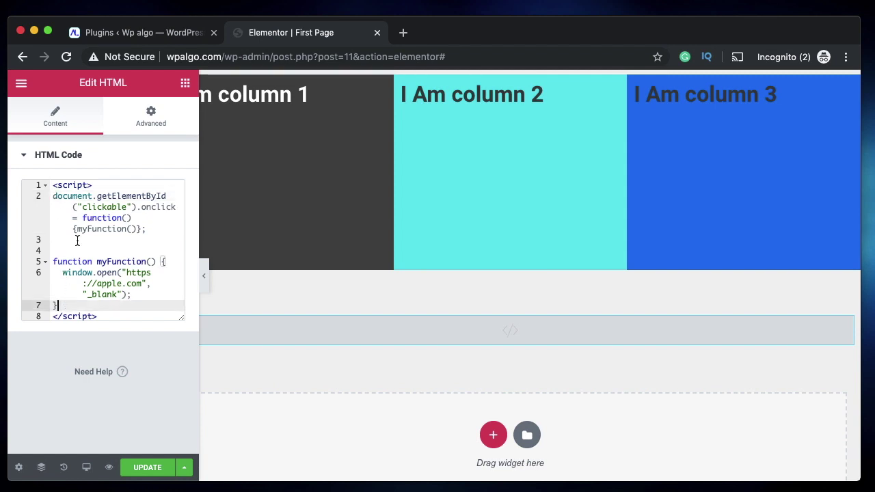
pyautogui.keyDown('shift'); pyautogui.click(54, 196); pyautogui.keyUp('shift')
pyautogui.press('super+c')
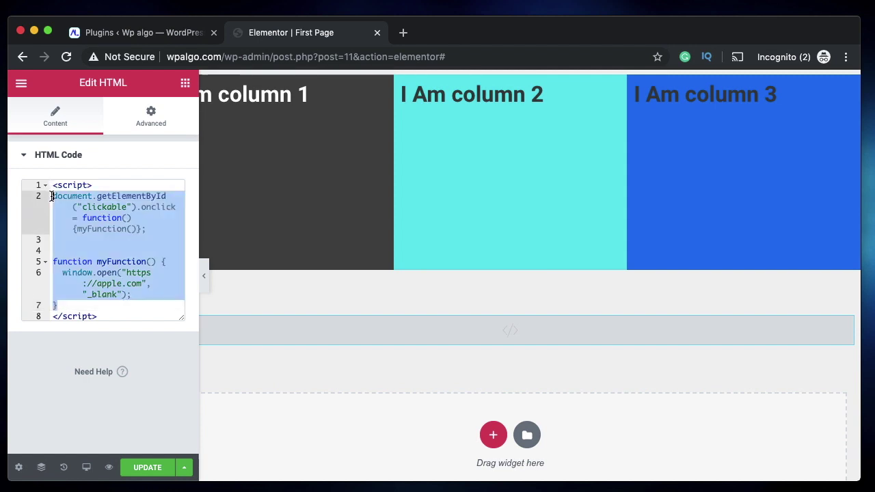
pyautogui.click(80, 304)
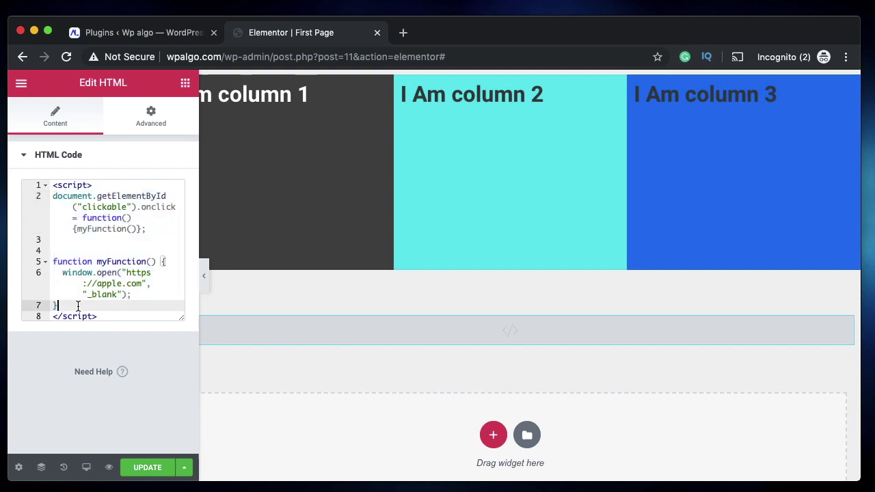
pyautogui.press('Return')
pyautogui.press('Return')
pyautogui.press('super+v')
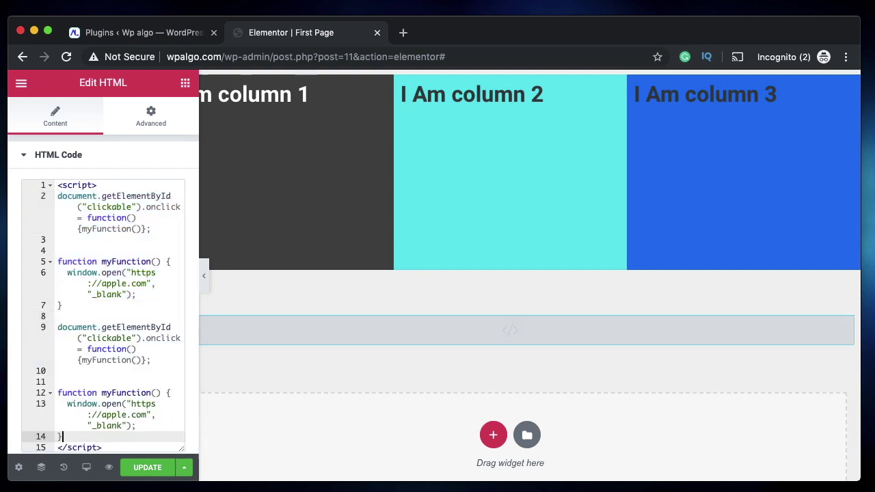
# In the script's second block, set the element ID to "clickable2" and rename the function to myFunction2 in both its call and its definition
pyautogui.doubleClick(110, 338)
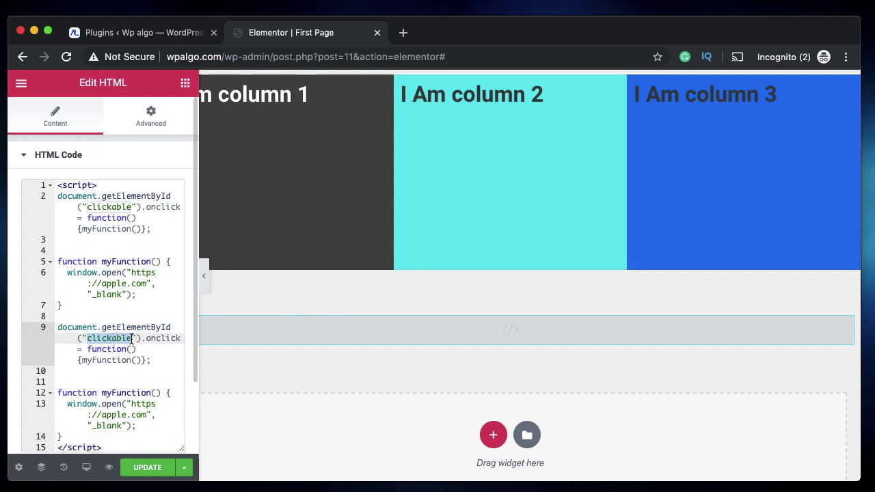
pyautogui.click(131, 339)
pyautogui.write('2')
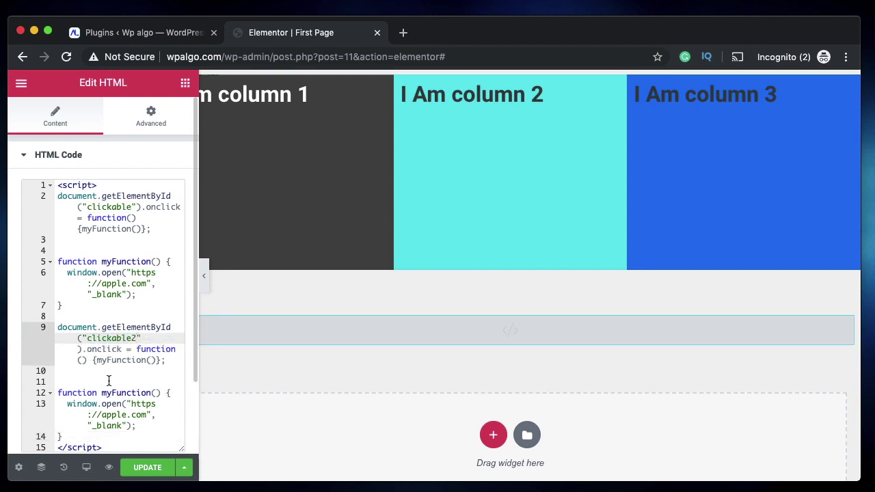
pyautogui.scroll(-1, 108, 380)
pyautogui.click(145, 321)
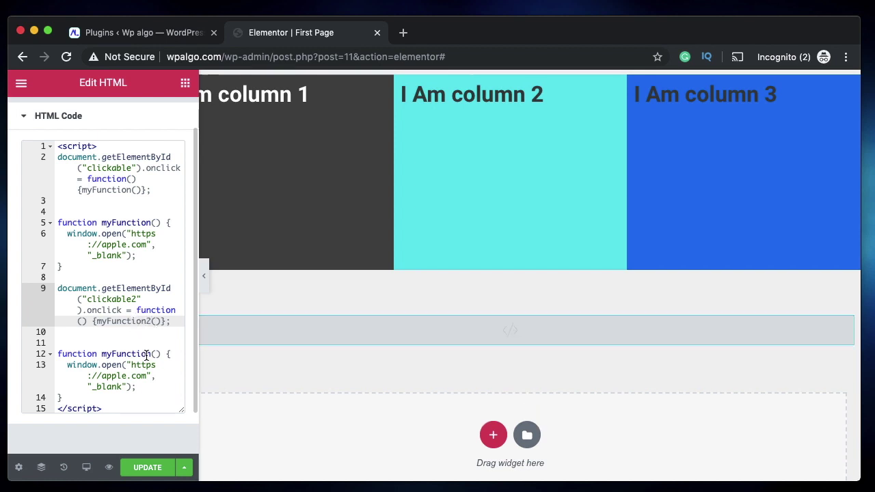
pyautogui.click(148, 354)
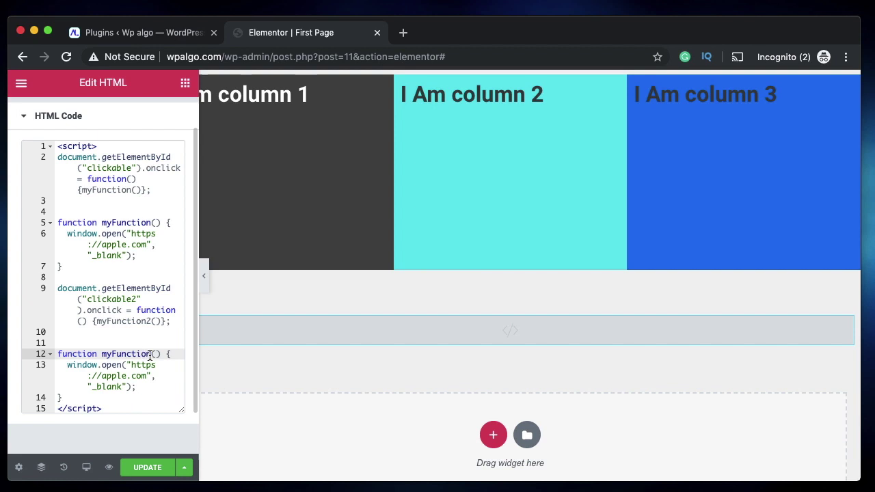
pyautogui.write('2')
pyautogui.doubleClick(134, 365)
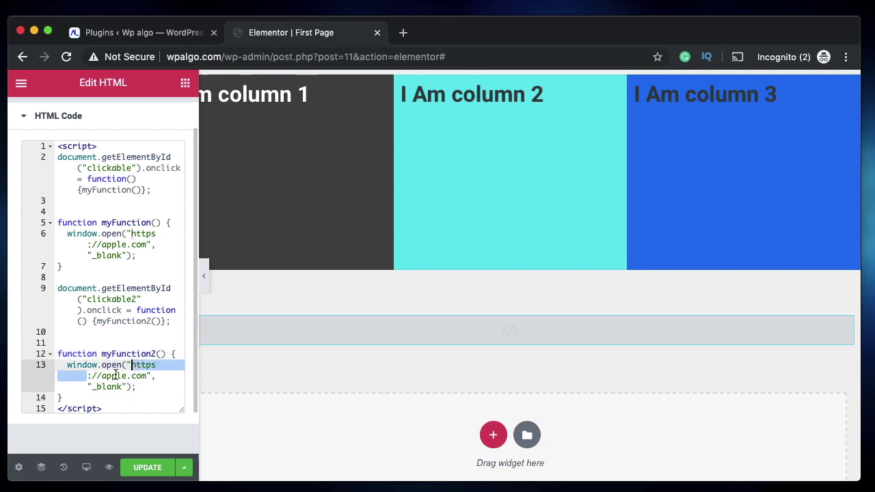
pyautogui.doubleClick(108, 376)
pyautogui.write('wpexp')
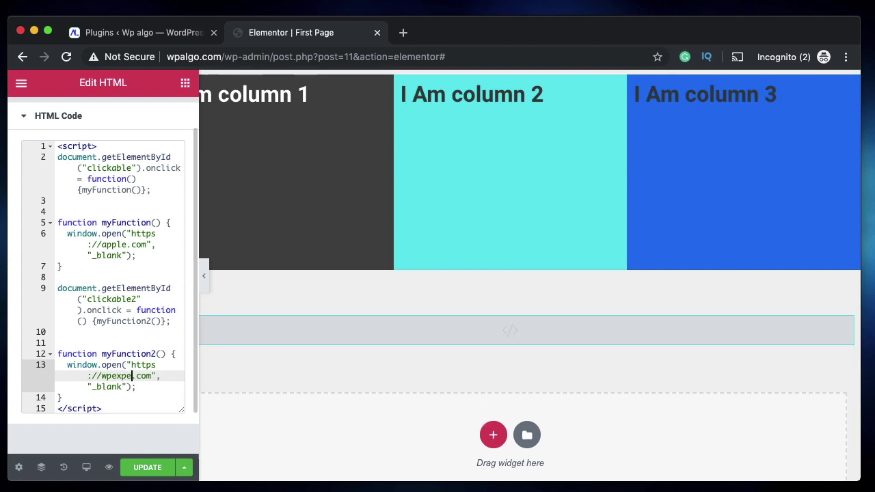
pyautogui.write('erimentor')
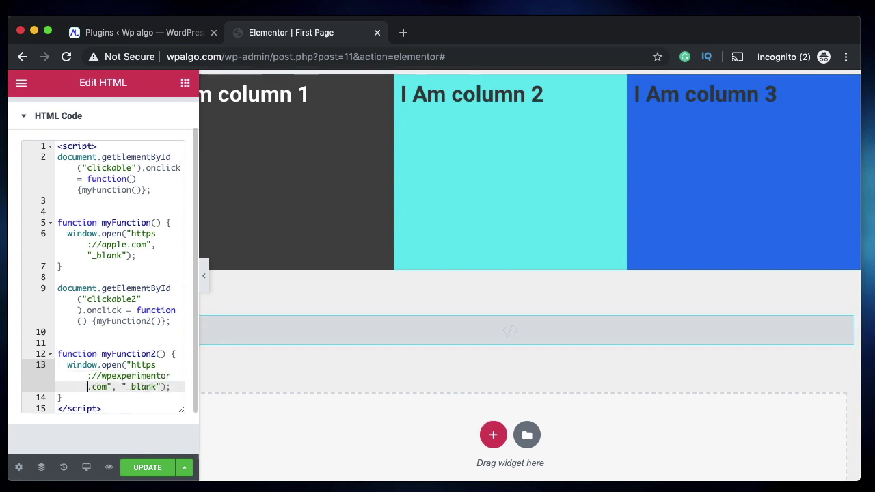
# Test the click actions of column 3 and column 2, returning to the Elementor page after each
pyautogui.click(690, 177)
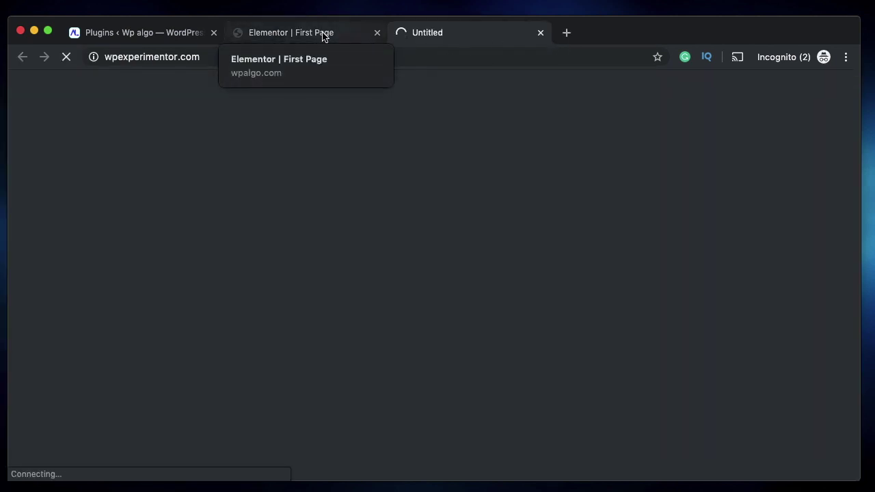
pyautogui.click(322, 33)
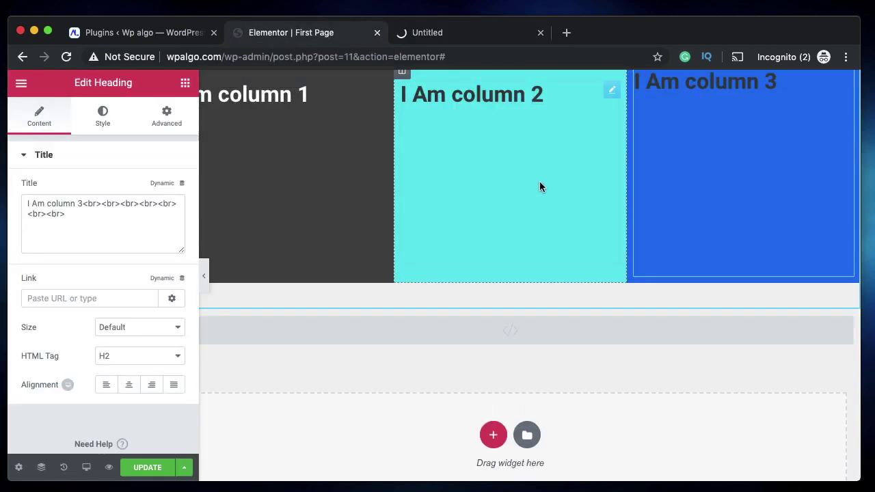
pyautogui.click(540, 183)
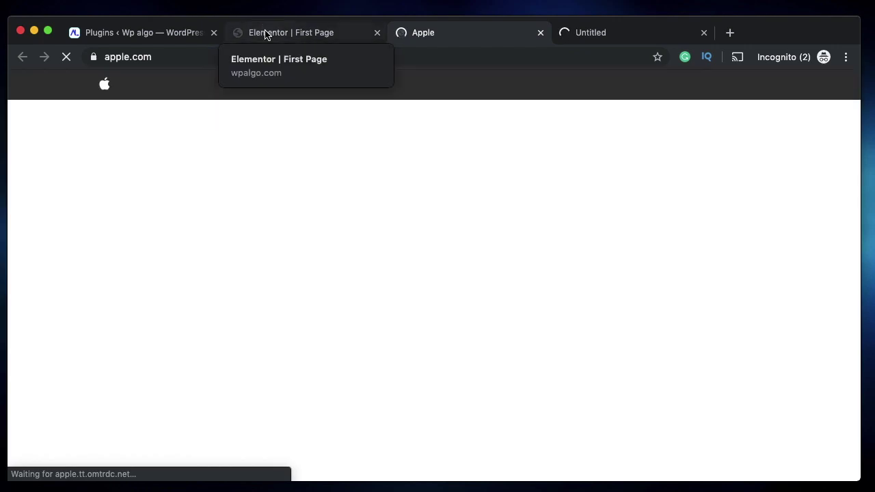
pyautogui.click(264, 32)
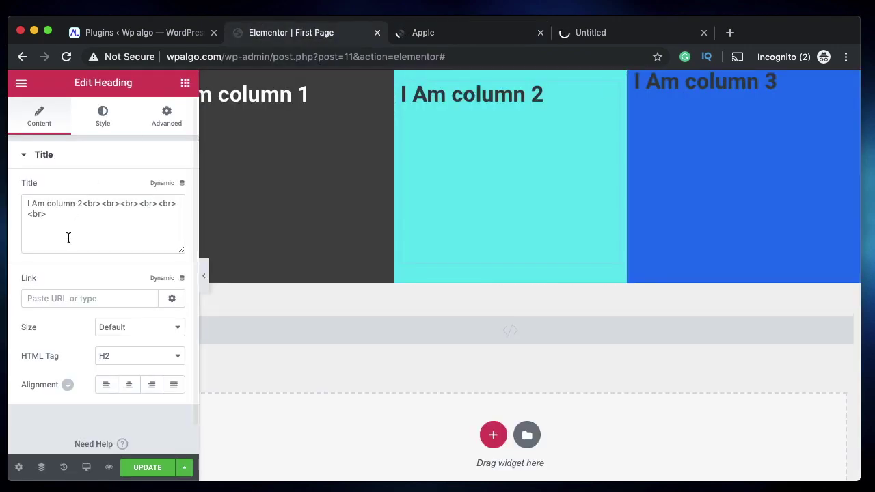
# Reopen the HTML widget's code and review the first block, the "clickable2" ID and the matching myFunction2 names
pyautogui.click(445, 331)
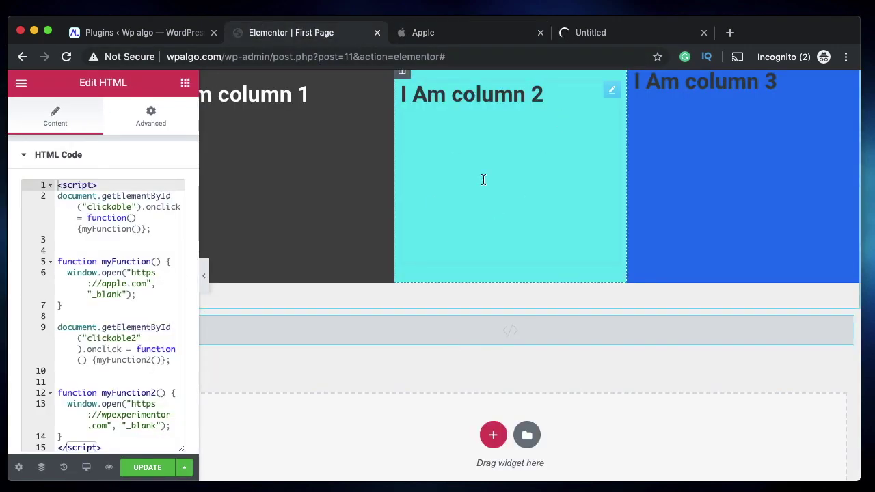
pyautogui.scroll(1, 484, 180)
pyautogui.click(58, 201)
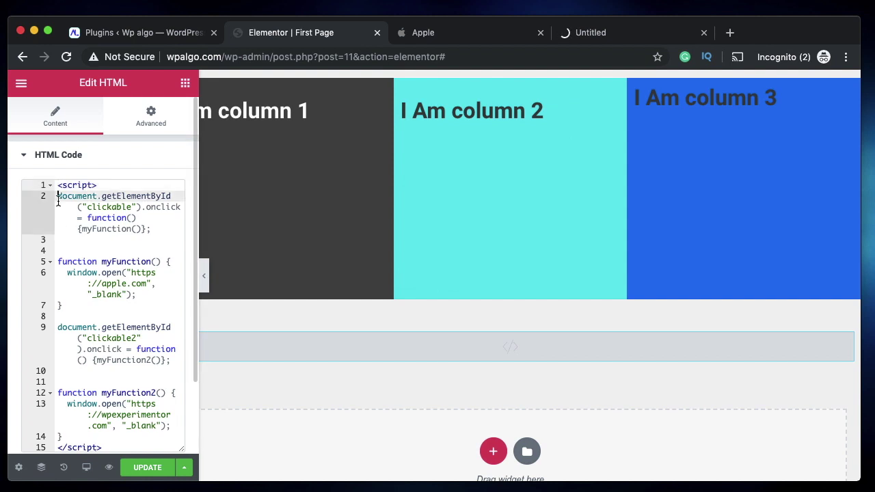
pyautogui.keyDown('shift'); pyautogui.click(69, 305); pyautogui.keyUp('shift')
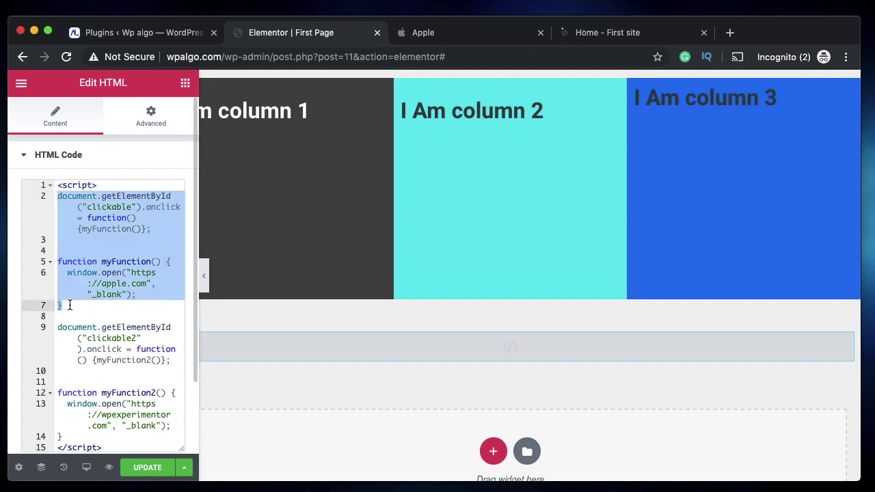
pyautogui.scroll(-2, 69, 305)
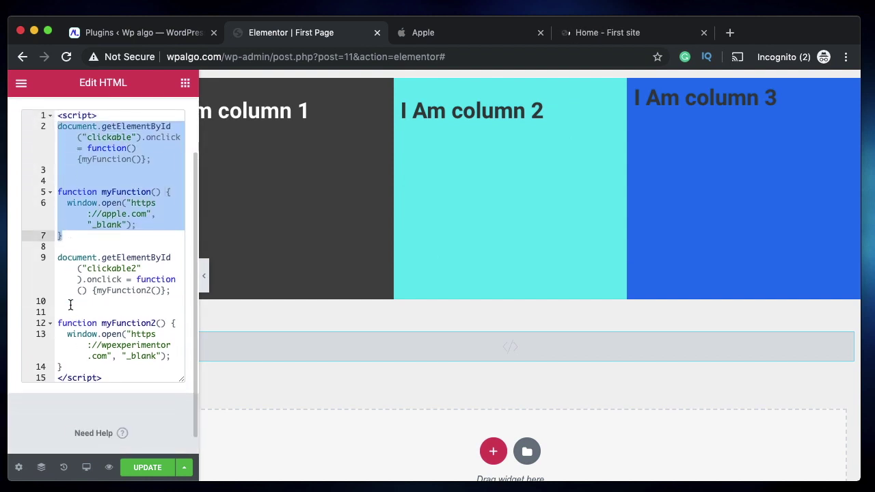
pyautogui.doubleClick(118, 270)
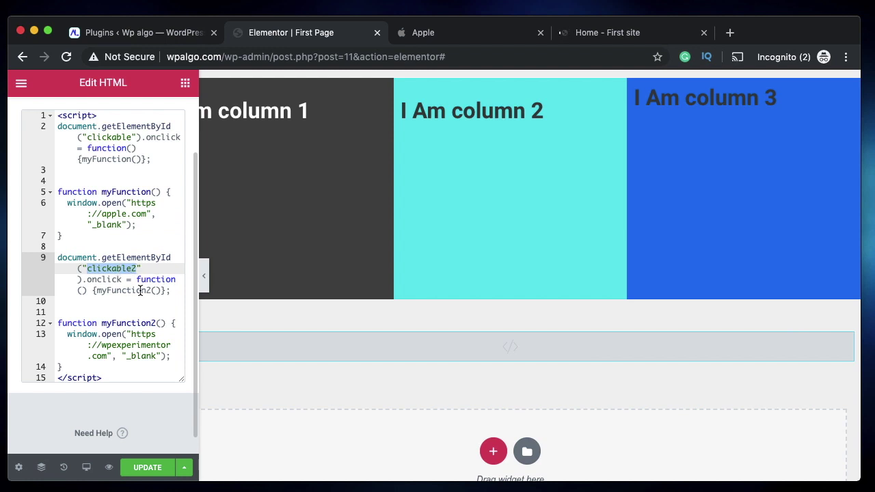
pyautogui.doubleClick(141, 291)
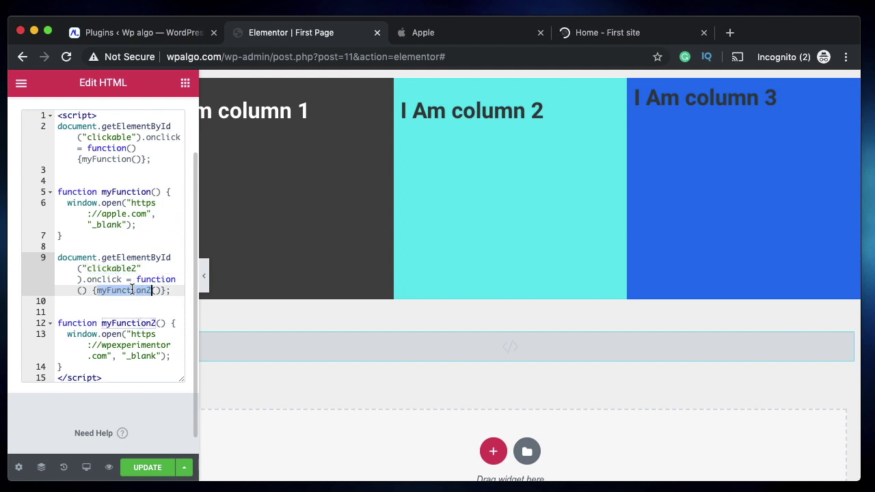
pyautogui.doubleClick(128, 325)
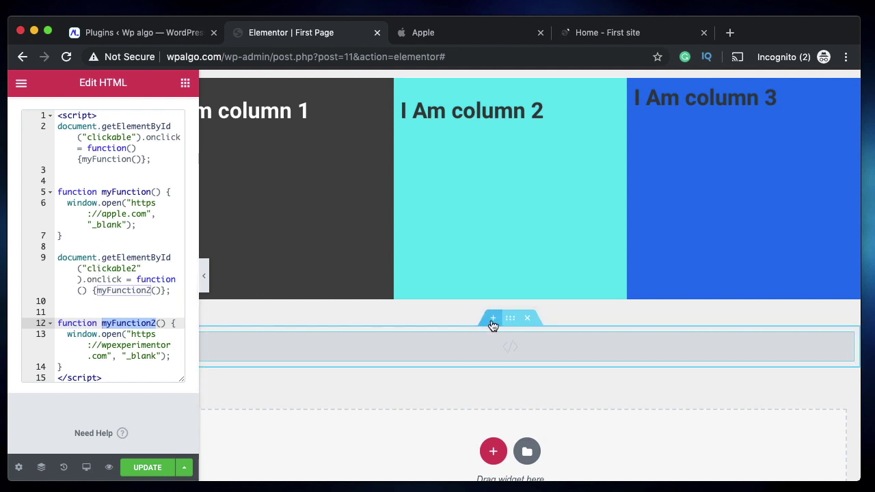
# Add a new single-column section between the three columns and the HTML widget
pyautogui.click(491, 320)
pyautogui.click(505, 386)
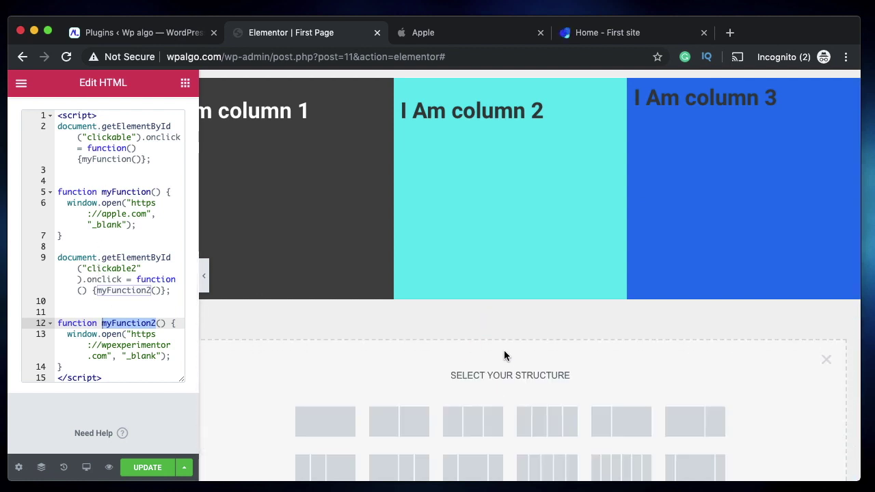
pyautogui.click(314, 419)
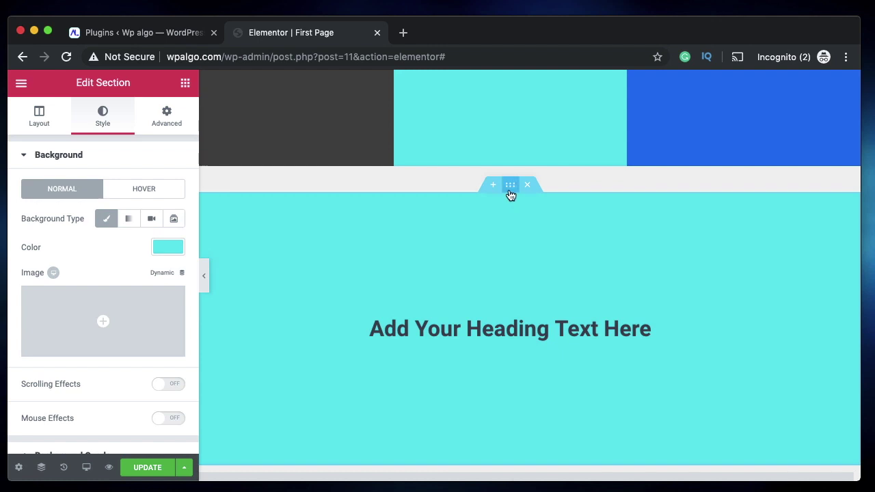
# Set the CSS ID of the new turquoise heading section to "clickable3"
pyautogui.click(166, 128)
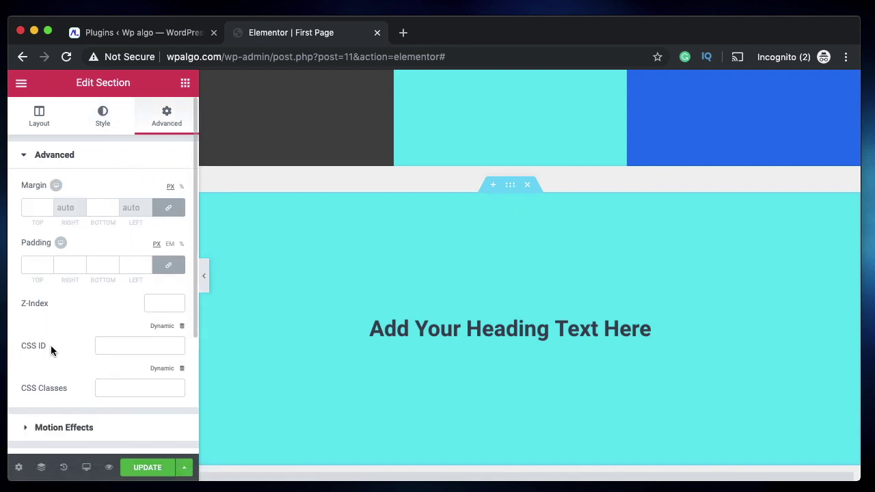
pyautogui.click(114, 346)
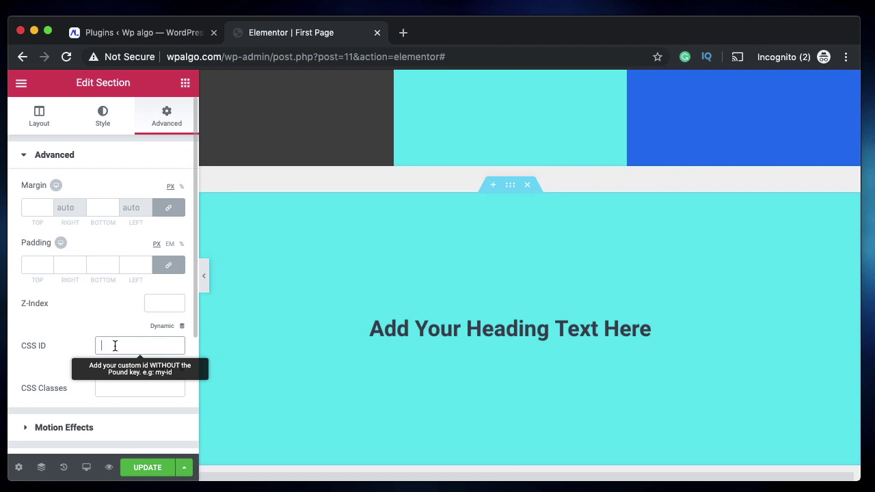
pyautogui.scroll(3, 447, 219)
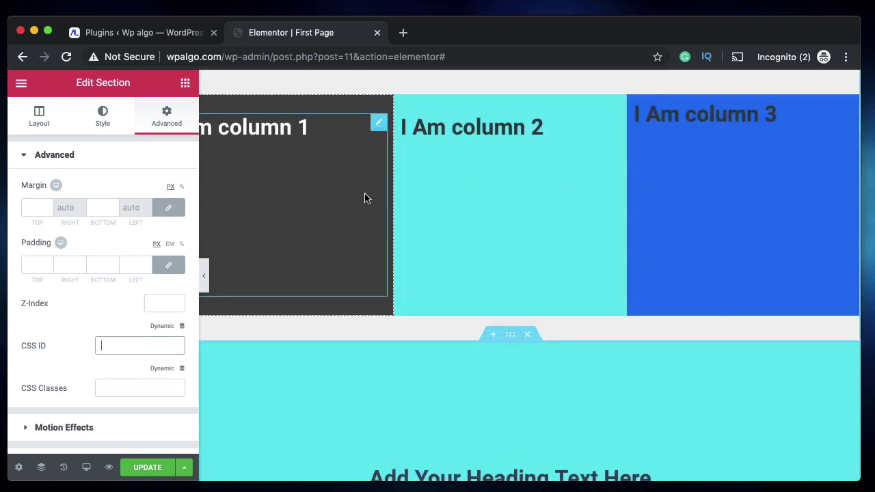
pyautogui.scroll(-2, 517, 213)
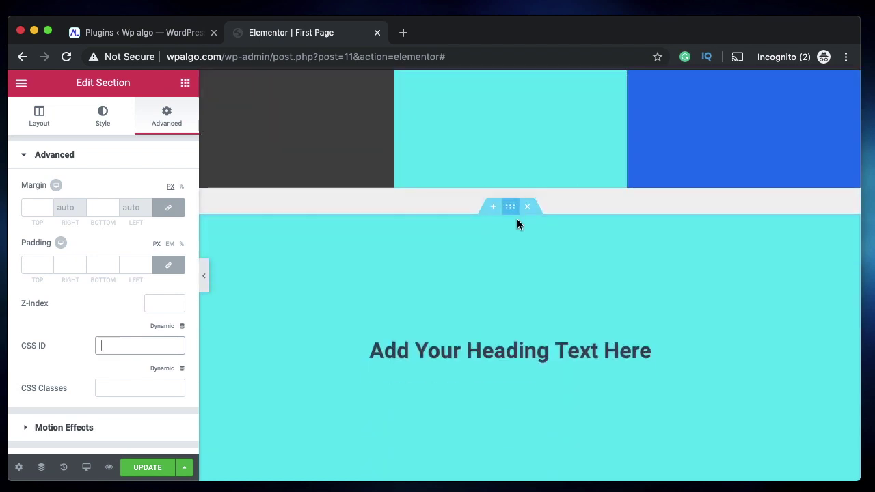
pyautogui.scroll(3, 517, 260)
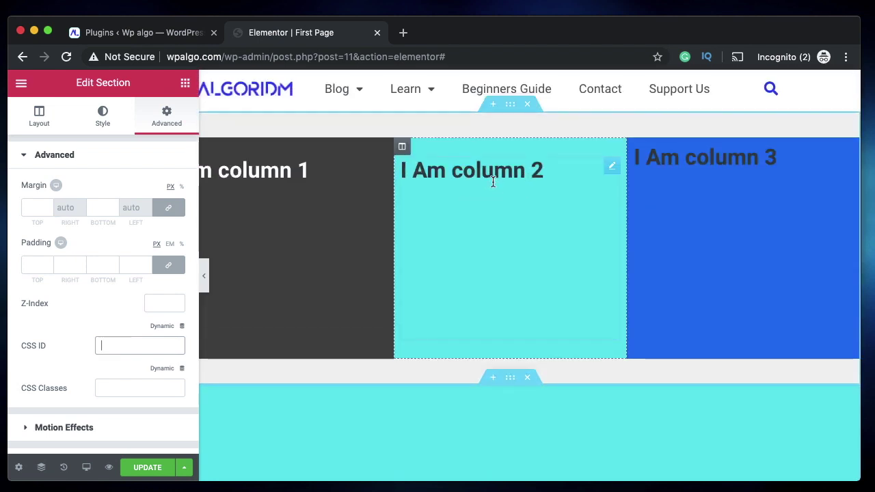
pyautogui.scroll(-3, 711, 204)
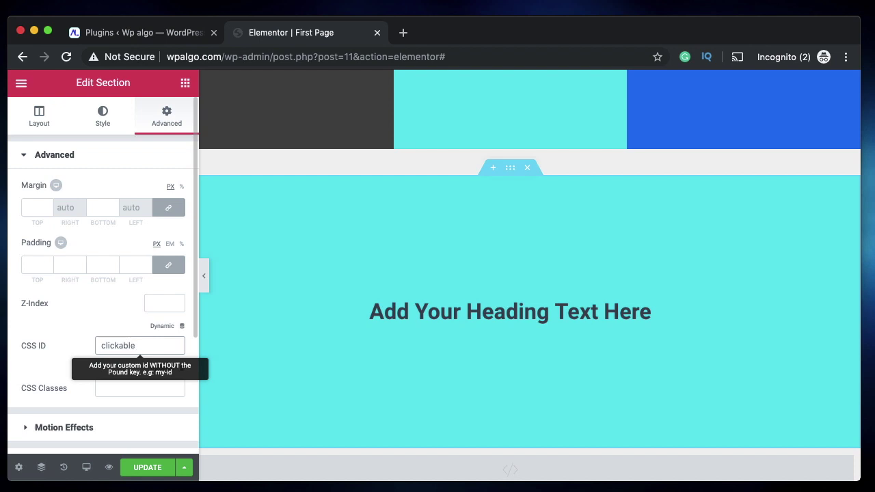
pyautogui.doubleClick(121, 338)
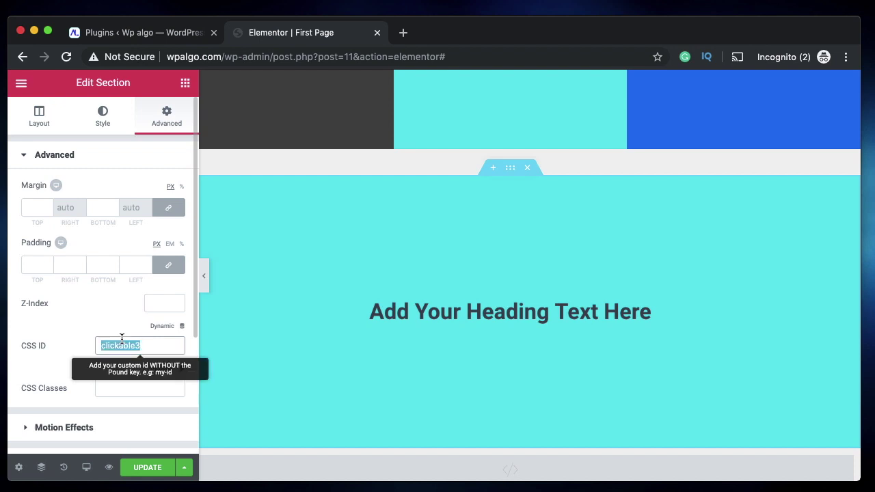
pyautogui.click(141, 345)
pyautogui.press('BackSpace')
pyautogui.write('2')
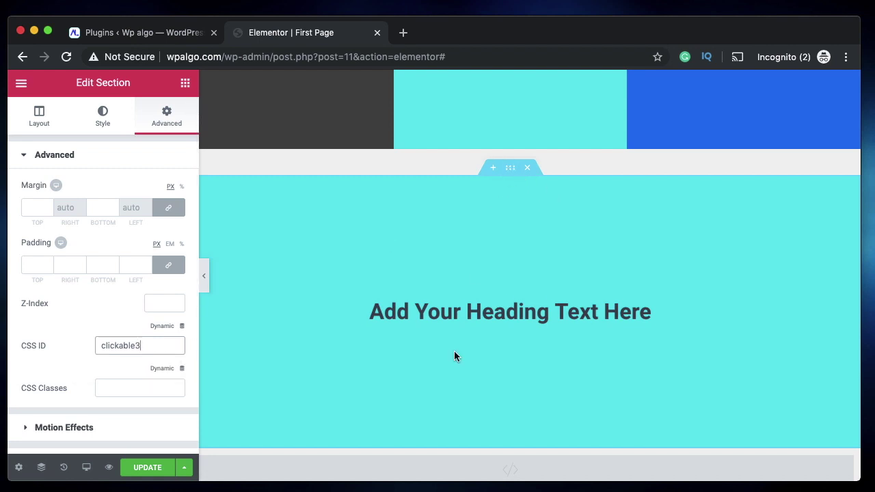
# Duplicate the "clickable2" onclick line and myFunction2 block in the HTML widget's script, placing the copy after a blank line above the closing script tag
pyautogui.scroll(-4, 448, 376)
pyautogui.click(538, 230)
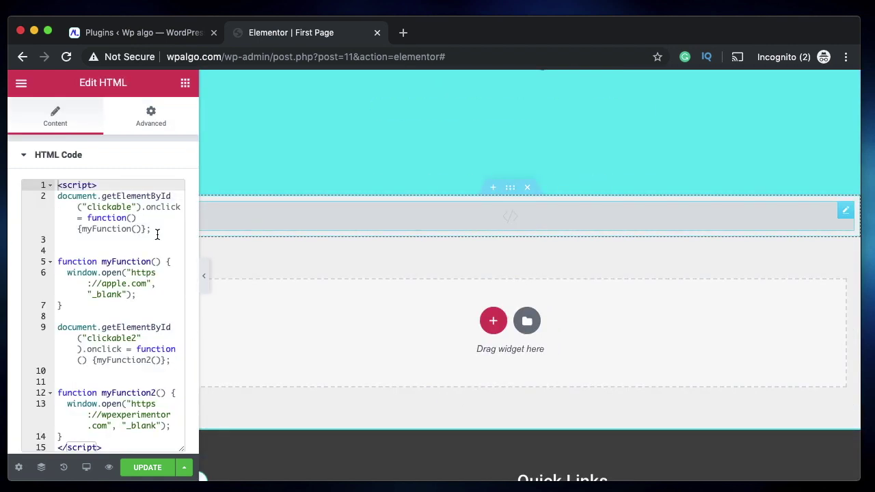
pyautogui.scroll(-1, 92, 278)
pyautogui.click(56, 239)
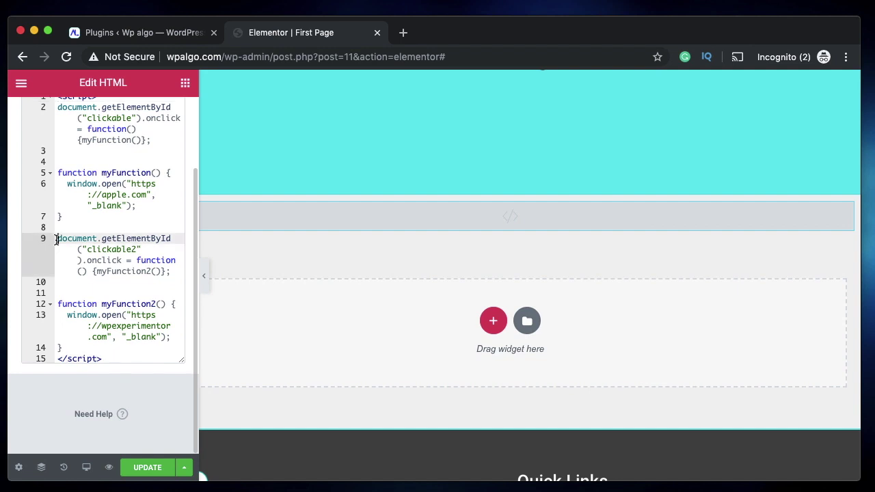
pyautogui.keyDown('shift'); pyautogui.click(71, 349); pyautogui.keyUp('shift')
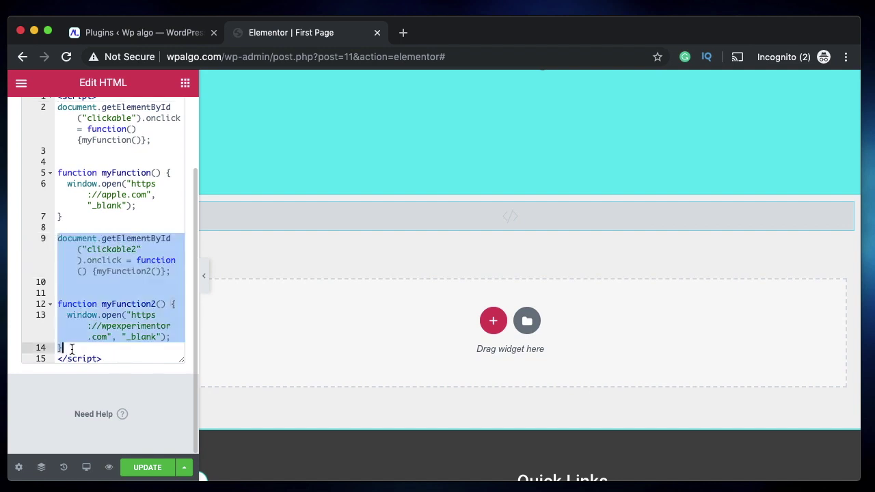
pyautogui.hotkey('ctrl', 'c')
pyautogui.click(71, 350)
pyautogui.press('Return')
pyautogui.press('Return')
pyautogui.hotkey('ctrl', 'v')
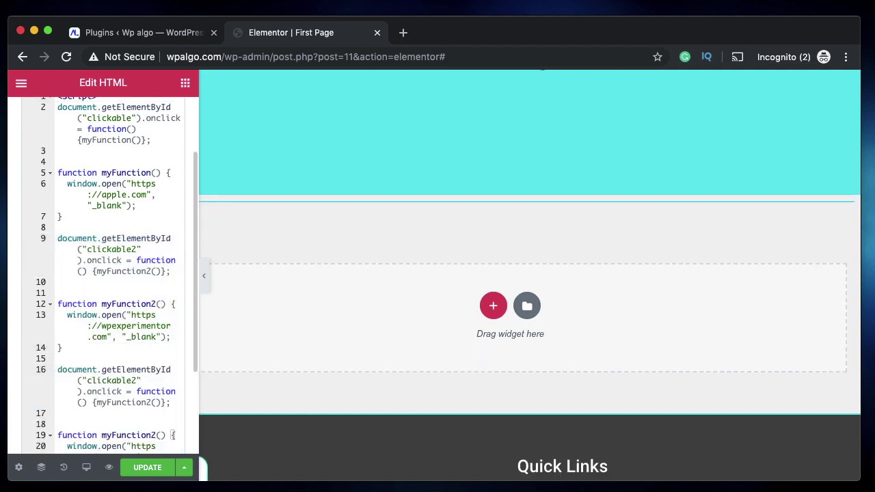
# In the copied script block, change the element ID to "clickable3" and both function names to myFunction3
pyautogui.scroll(-3, 136, 301)
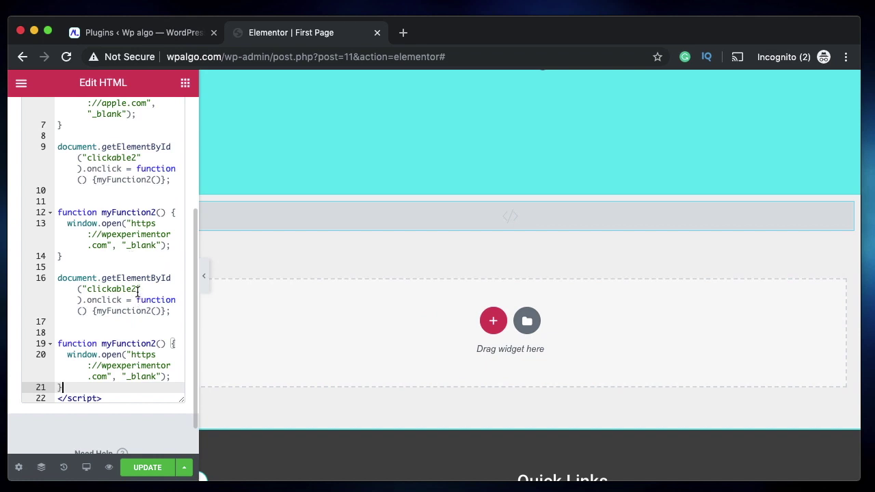
pyautogui.click(137, 290)
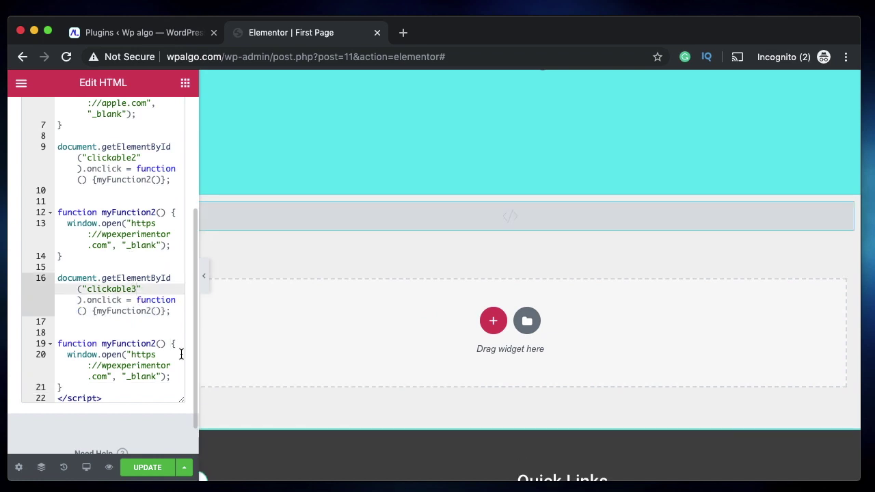
pyautogui.click(150, 311)
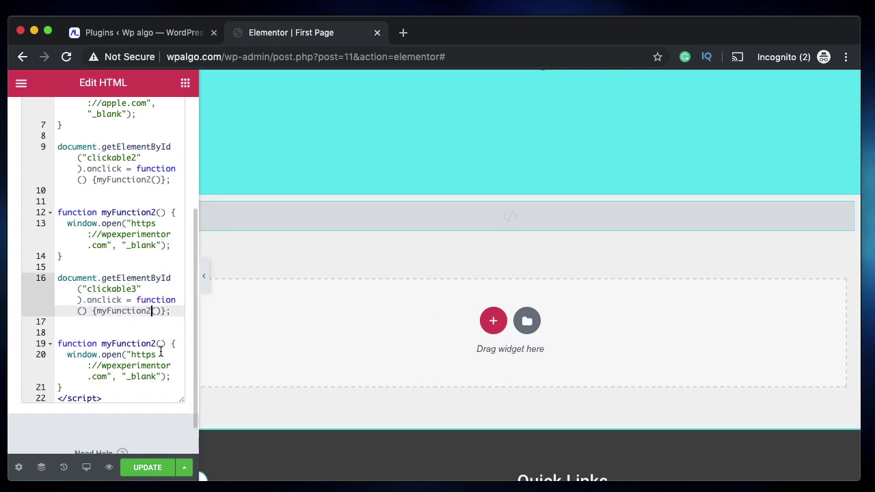
pyautogui.press('BackSpace')
pyautogui.write('3')
pyautogui.click(155, 344)
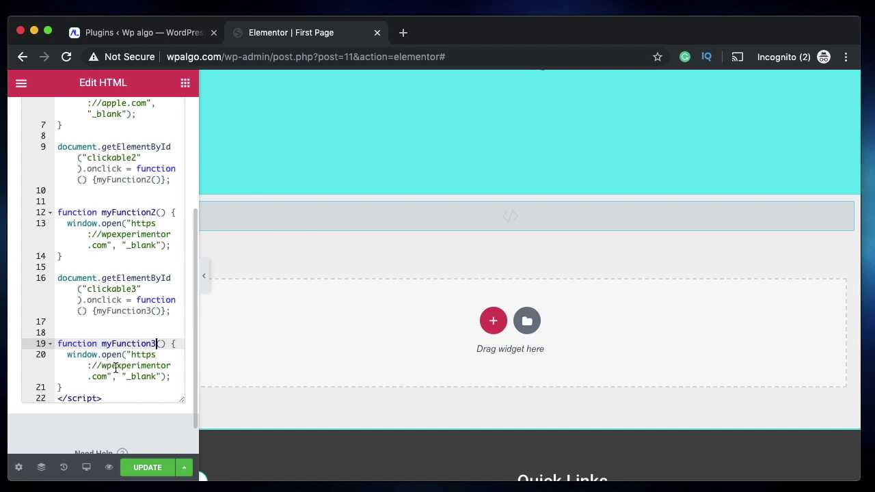
pyautogui.doubleClick(141, 356)
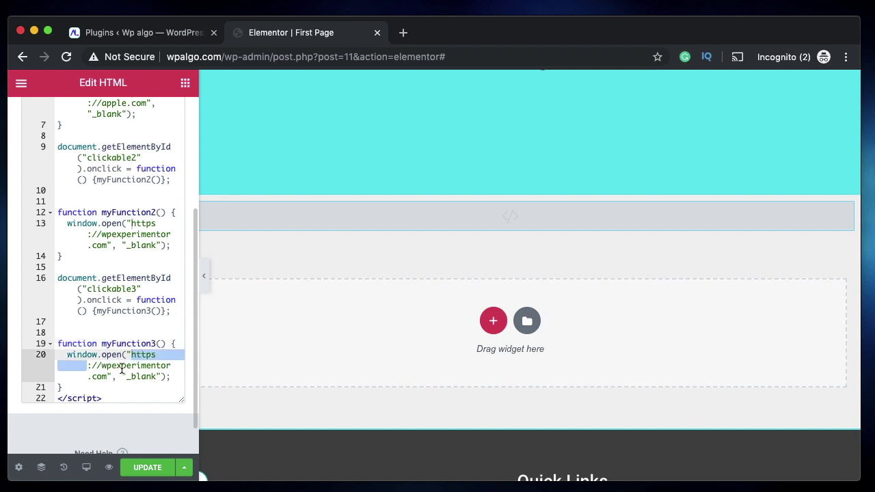
pyautogui.doubleClick(122, 368)
pyautogui.write('cnet')
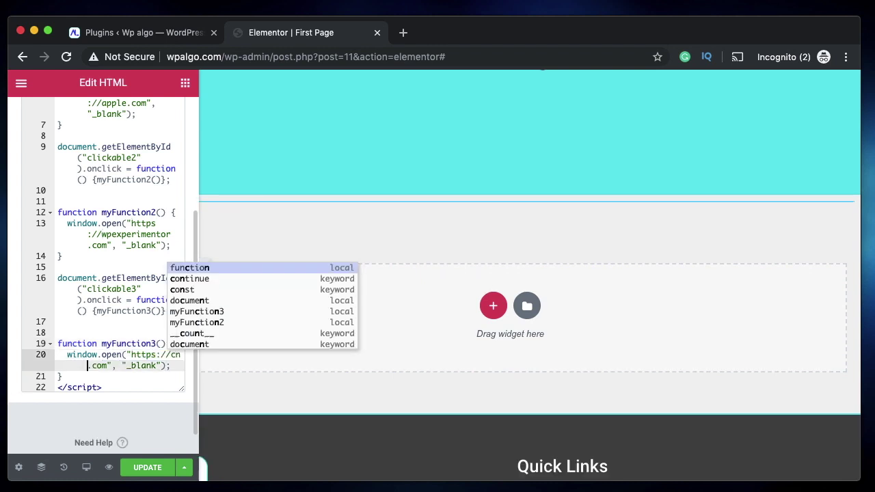
pyautogui.click(83, 379)
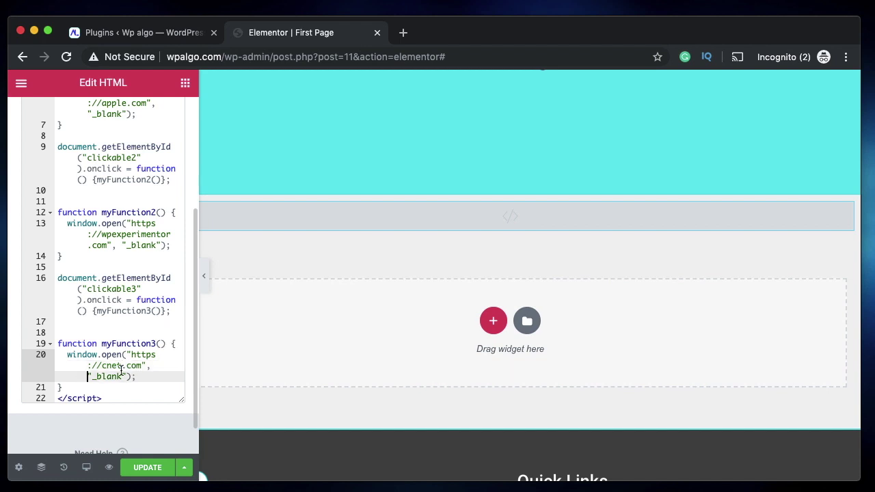
# Test the turquoise heading section's link on the canvas, check the opened page and return to the Elementor editor
pyautogui.scroll(3, 447, 231)
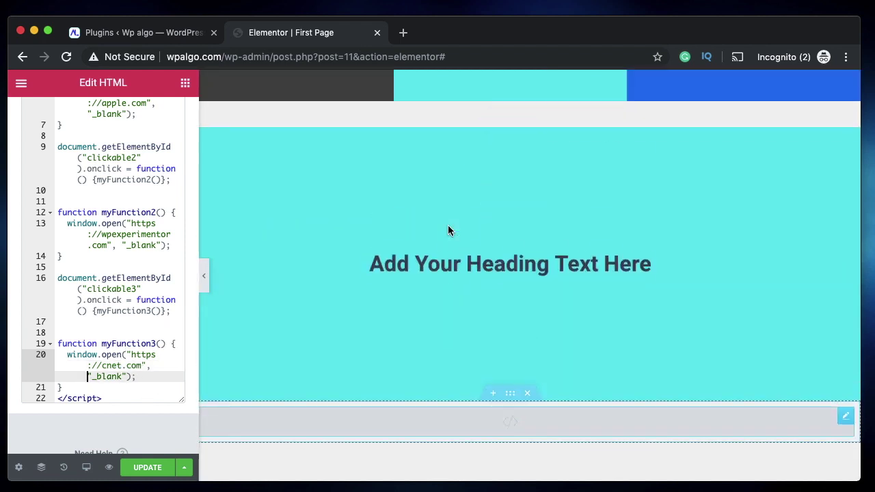
pyautogui.click(536, 187)
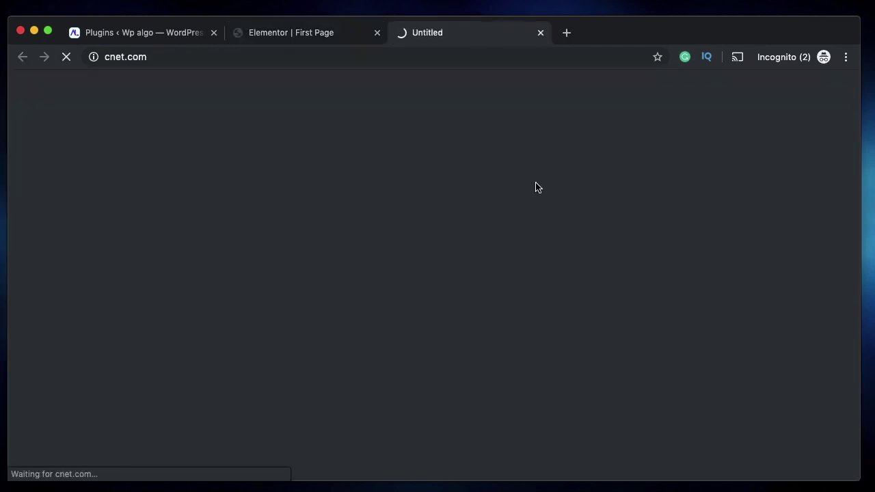
pyautogui.click(317, 35)
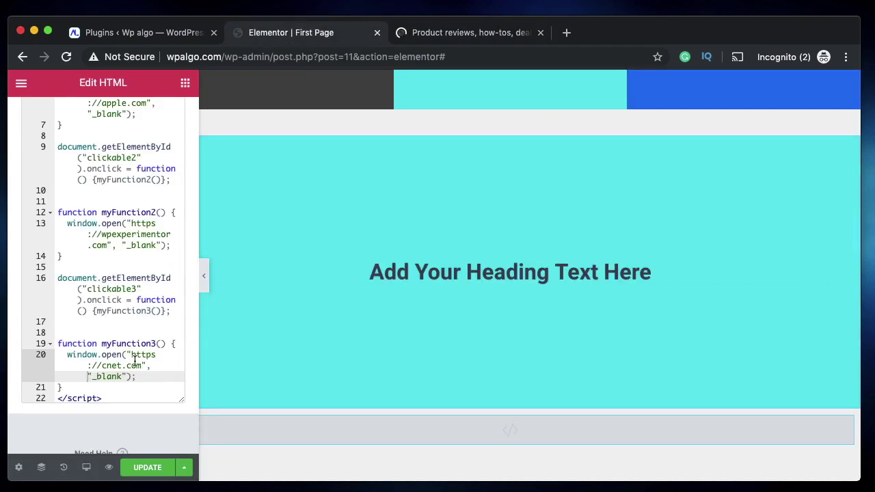
pyautogui.click(471, 35)
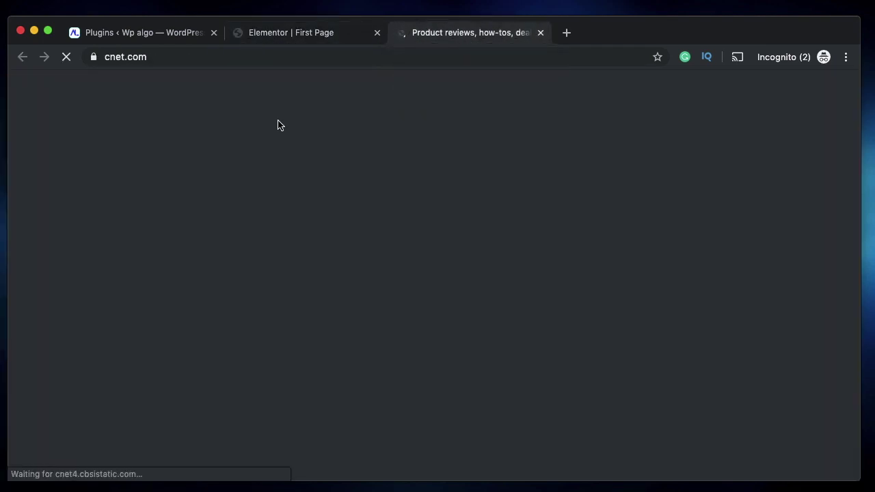
pyautogui.click(317, 36)
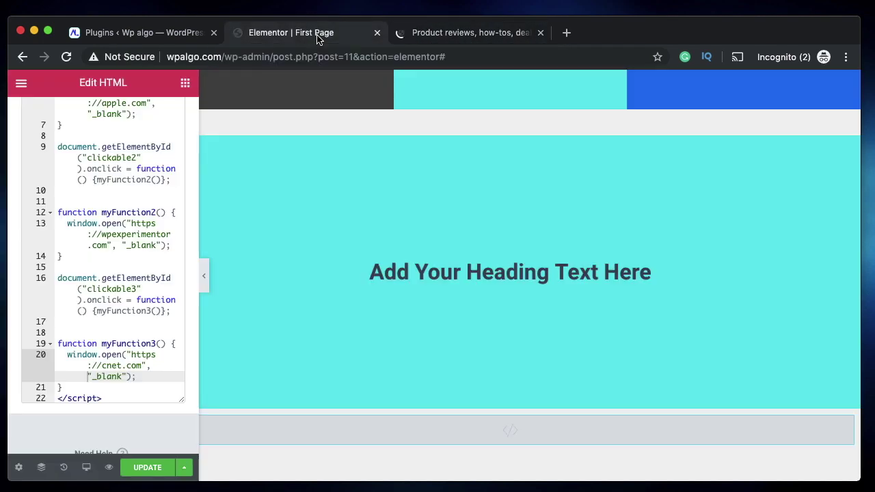
# Examine the "clickable3" block and compare it with the other ID and function blocks in the HTML widget's script
pyautogui.click(131, 355)
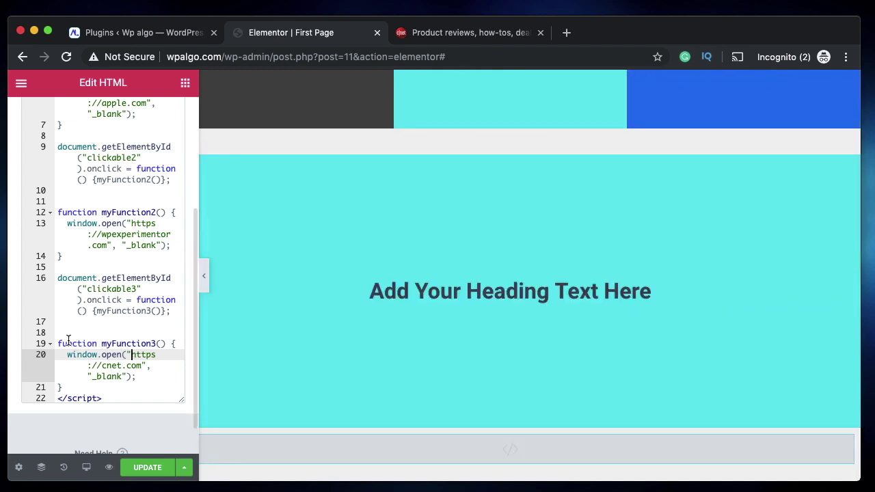
pyautogui.click(57, 278)
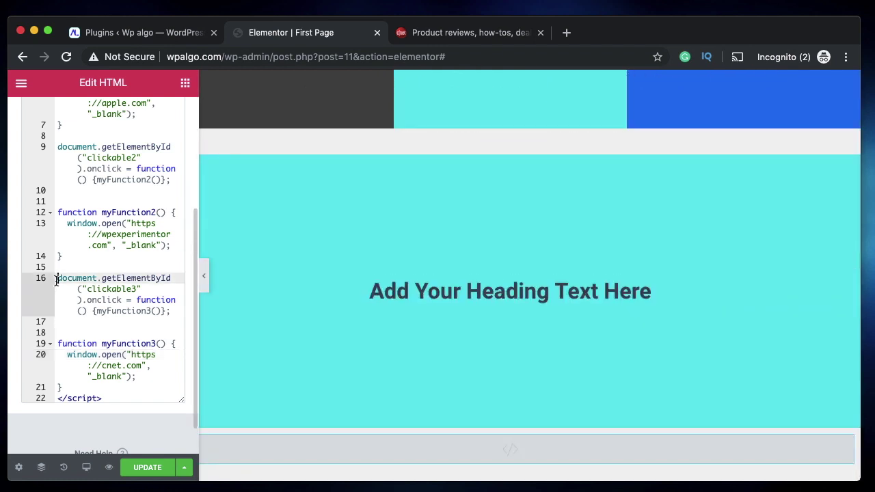
pyautogui.keyDown('shift'); pyautogui.click(66, 387); pyautogui.keyUp('shift')
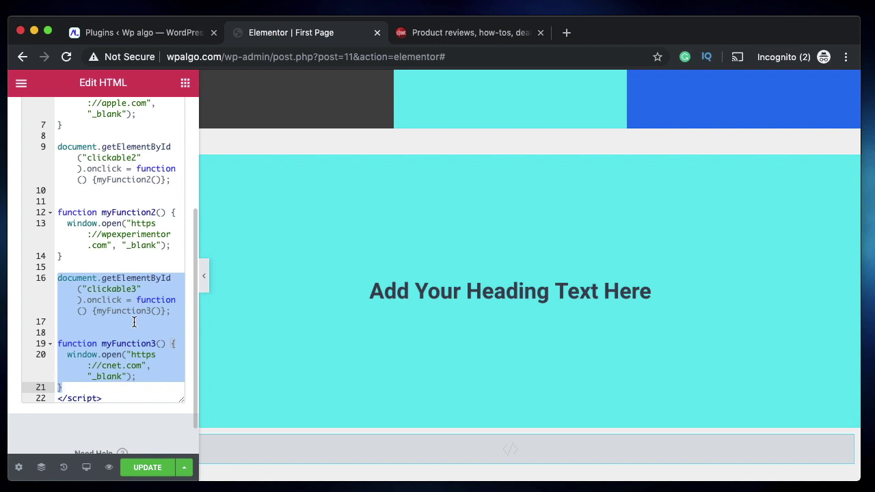
pyautogui.scroll(5, 113, 179)
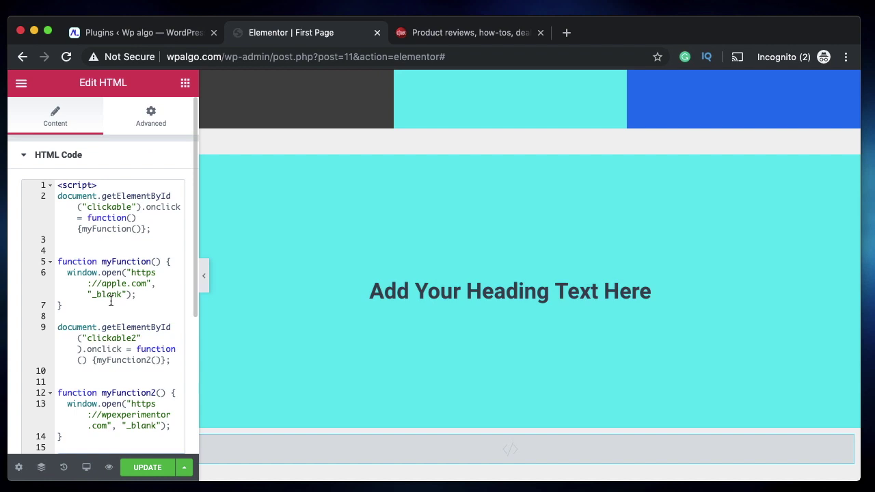
pyautogui.scroll(-4, 111, 302)
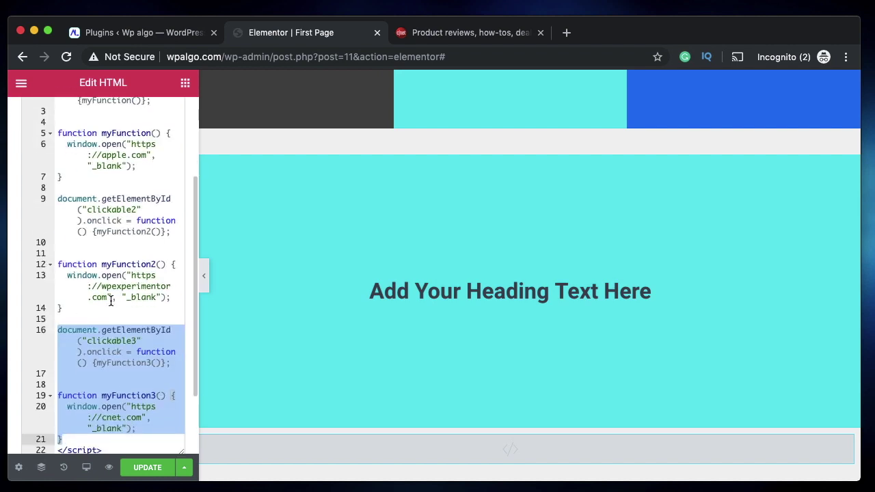
pyautogui.scroll(4, 110, 302)
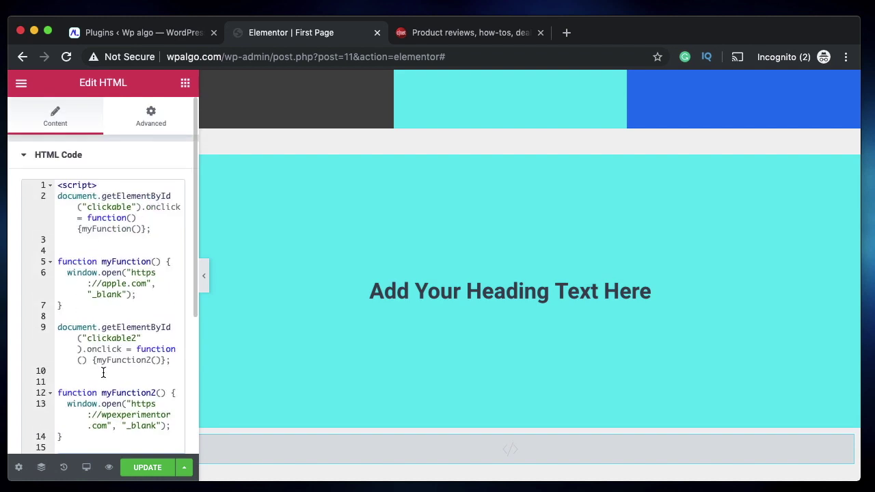
pyautogui.scroll(-3, 102, 361)
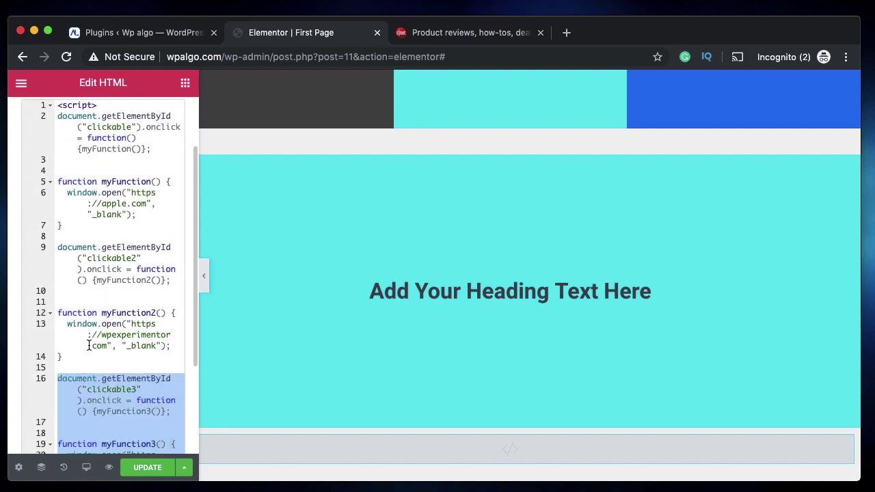
pyautogui.scroll(3, 88, 346)
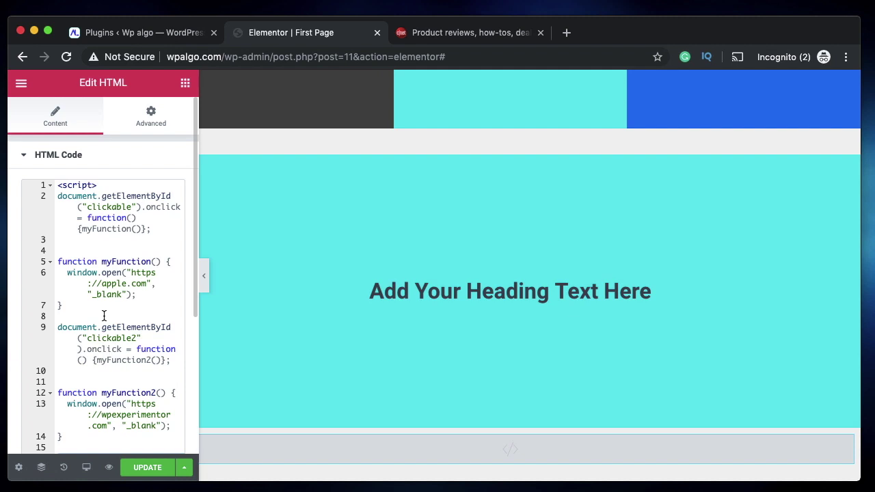
# Look through the installed plugins list in the WordPress dashboard and return to the Elementor editor
pyautogui.click(140, 34)
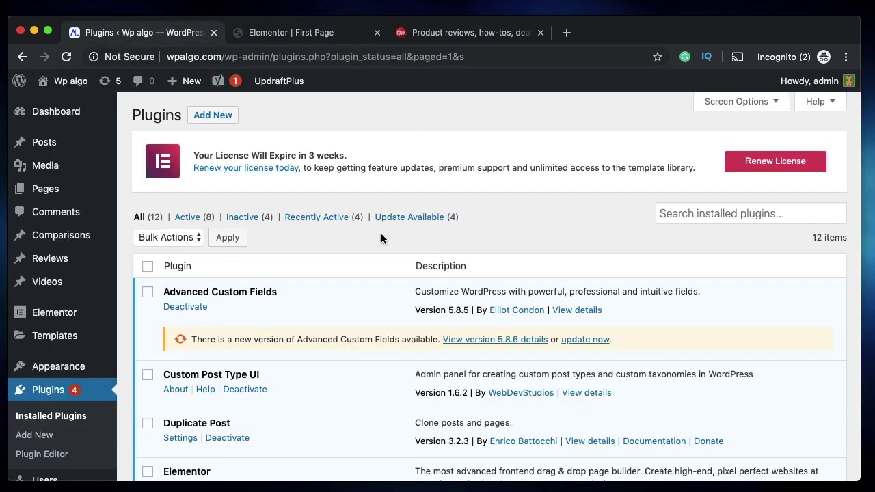
pyautogui.scroll(-8, 381, 233)
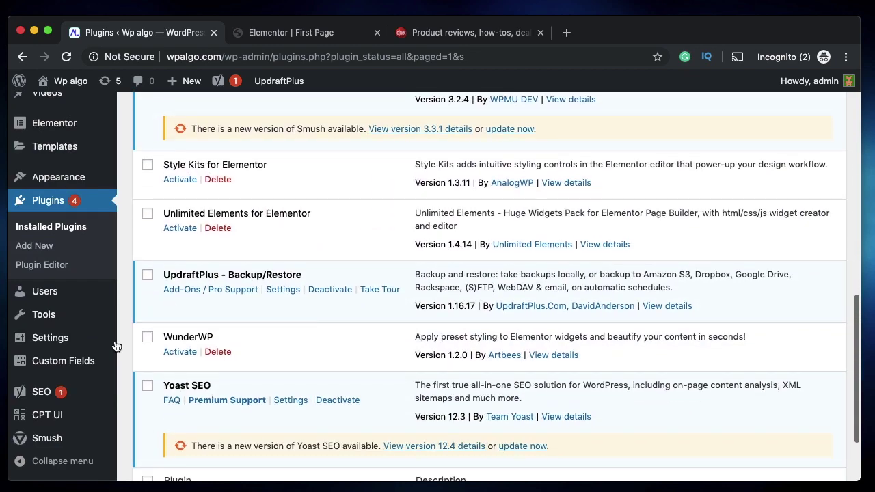
pyautogui.scroll(10, 221, 264)
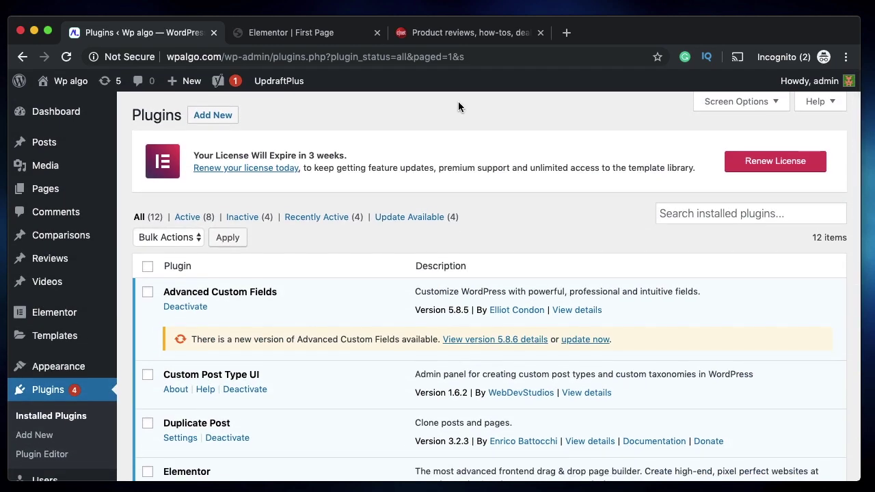
pyautogui.click(294, 34)
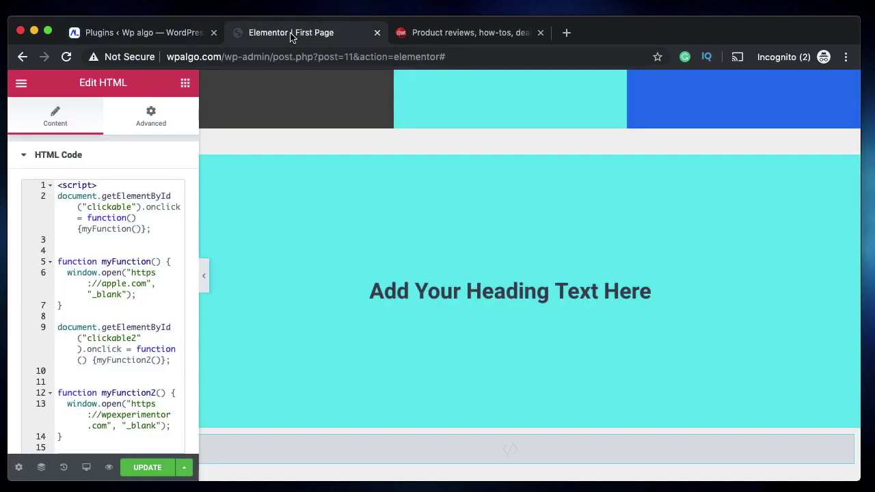
# Review the opening script tag and the code that follows it in the HTML widget
pyautogui.doubleClick(74, 187)
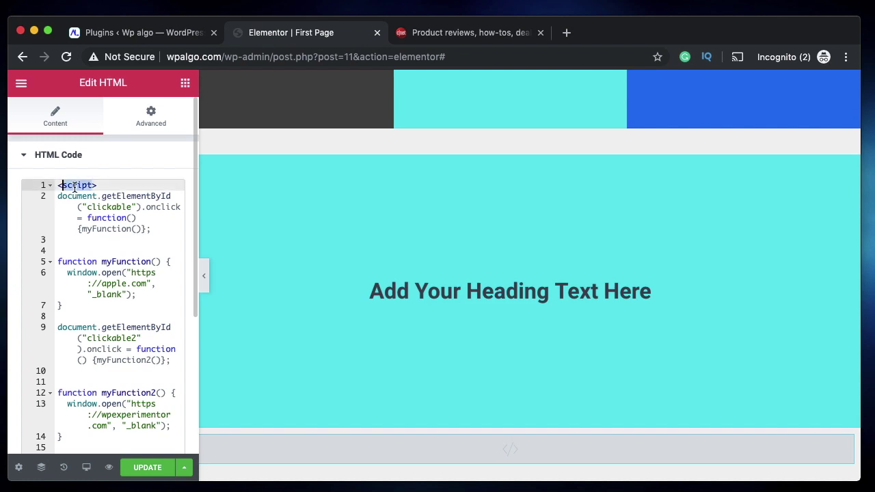
pyautogui.click(57, 197)
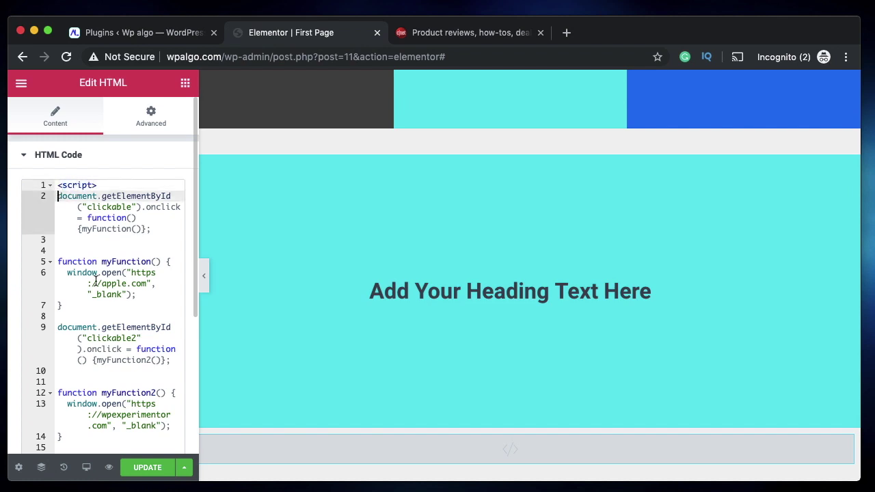
pyautogui.scroll(-5, 94, 276)
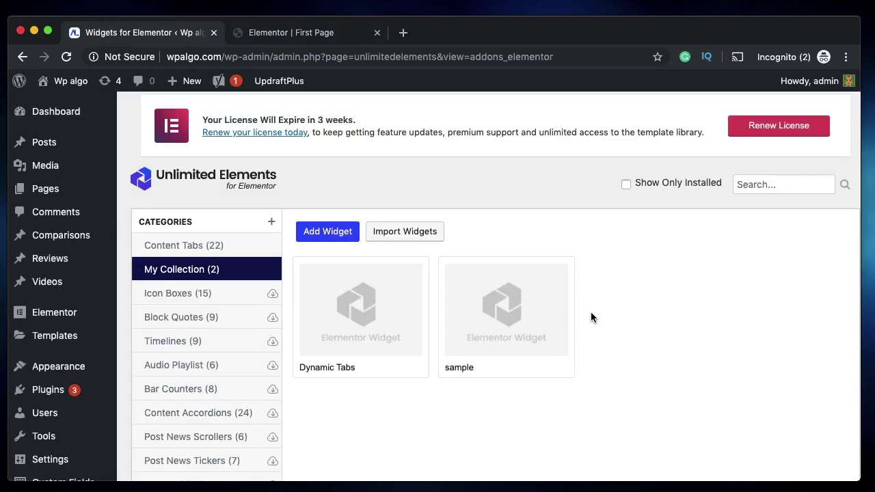
# Add an Unlimited Elements widget titled "Clickable elements" with the name "clickable_elements" to My Collection
pyautogui.scroll(-3, 591, 317)
pyautogui.scroll(3, 591, 317)
pyautogui.click(307, 231)
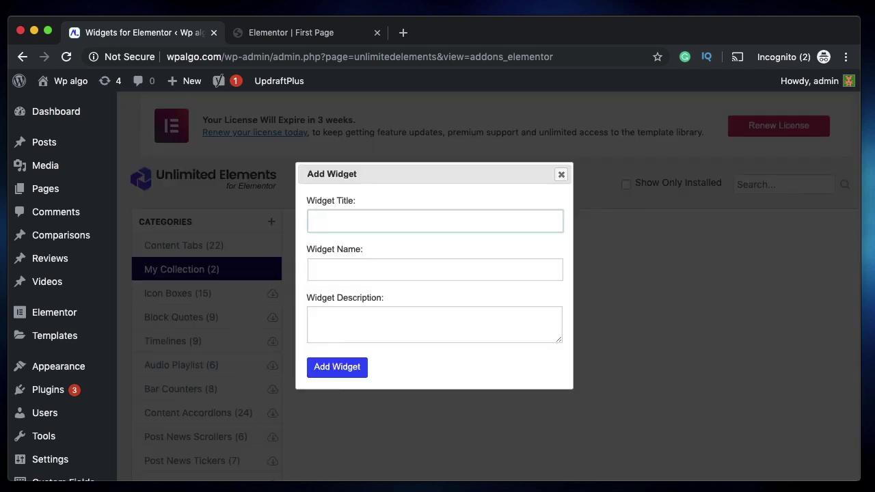
pyautogui.write('Clickable elements')
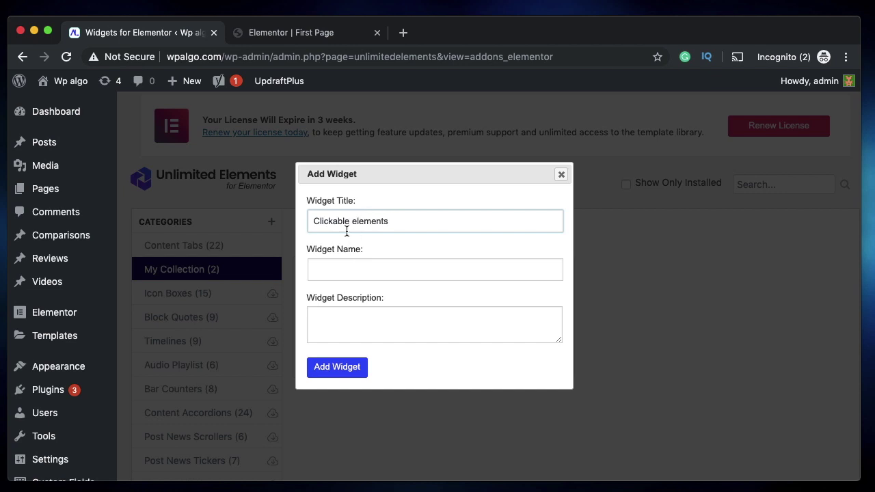
pyautogui.click(351, 268)
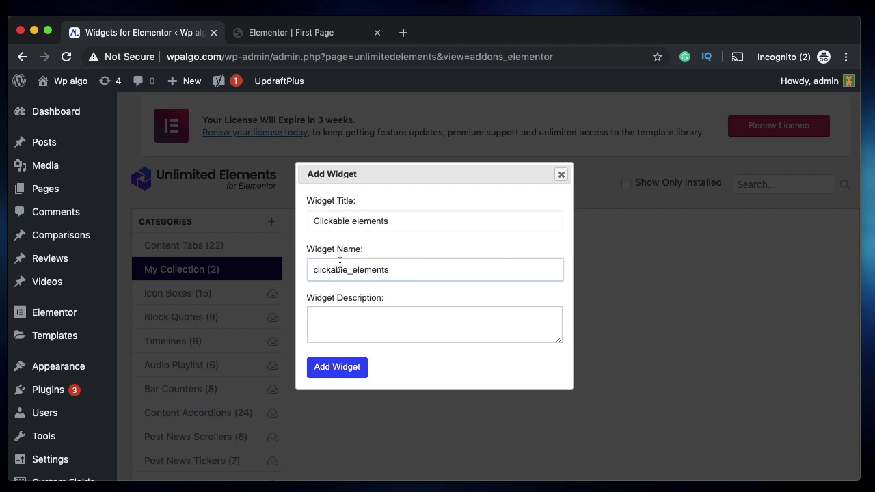
pyautogui.click(348, 366)
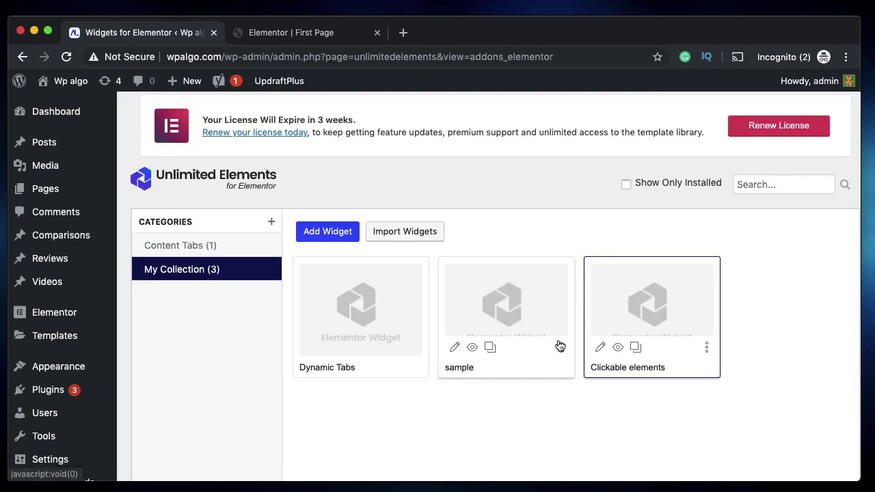
# Open the "Clickable elements" widget for editing and show its Javascript code area
pyautogui.click(600, 348)
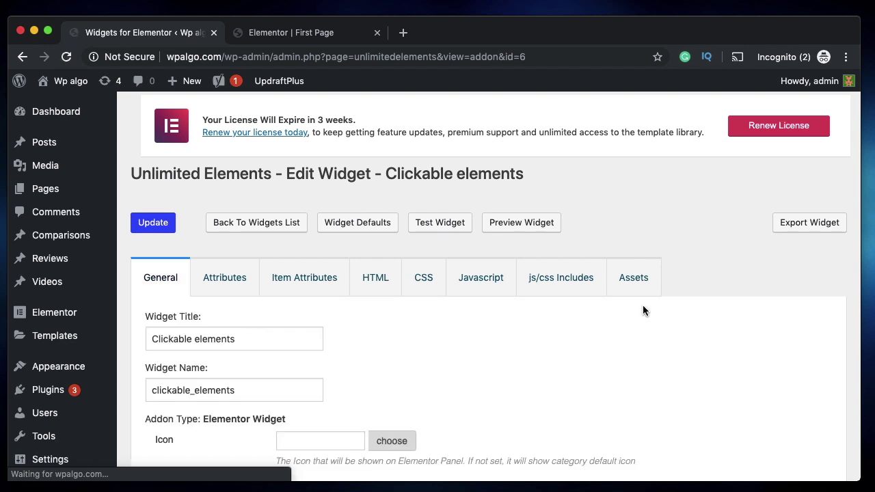
pyautogui.click(481, 278)
pyautogui.scroll(-3, 388, 201)
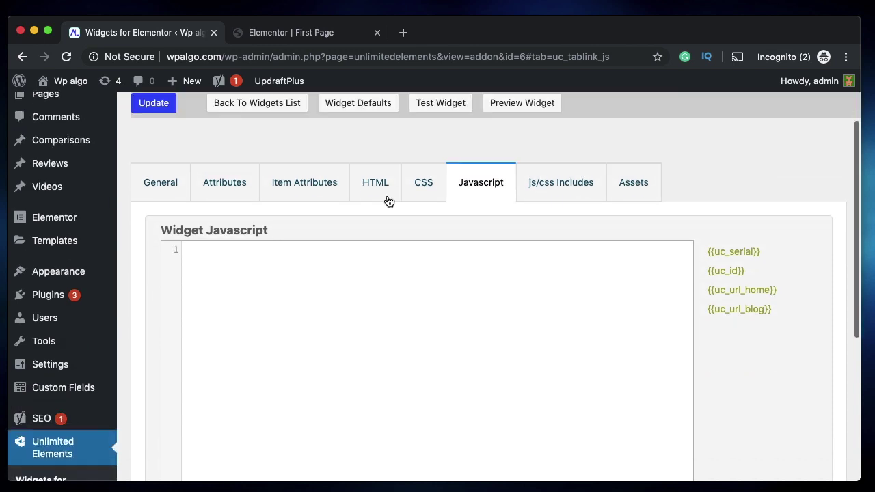
# Delete the placeholder text from the widget's HTML code and check its CSS code area
pyautogui.click(376, 181)
pyautogui.tripleClick(299, 250)
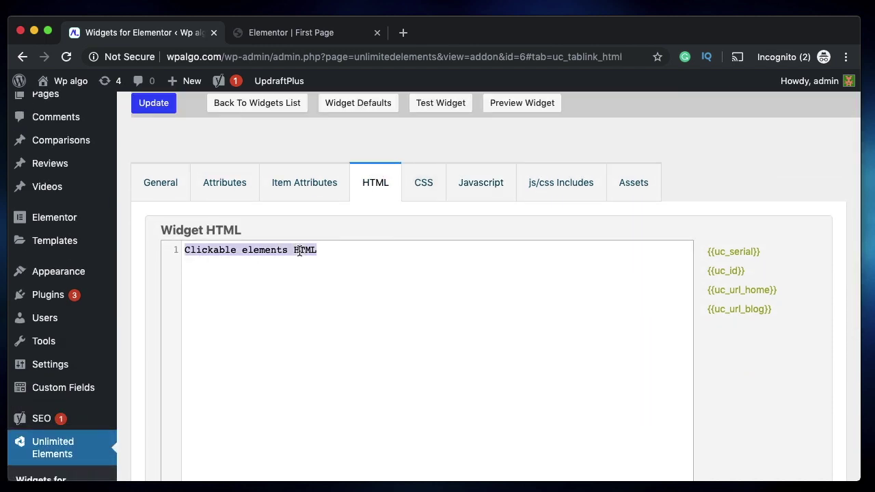
pyautogui.press('BackSpace')
pyautogui.click(420, 190)
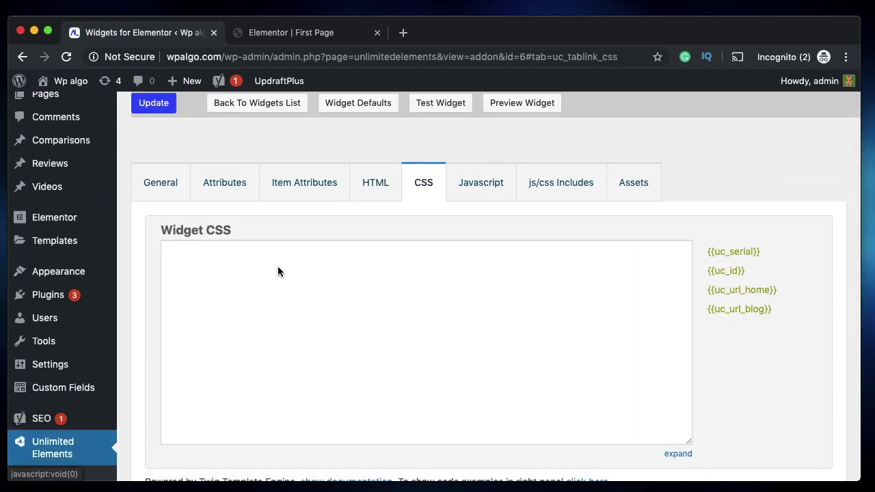
# Copy the code between the script tags of the page's HTML widget into the "Clickable elements" widget's Javascript and update the widget
pyautogui.click(479, 186)
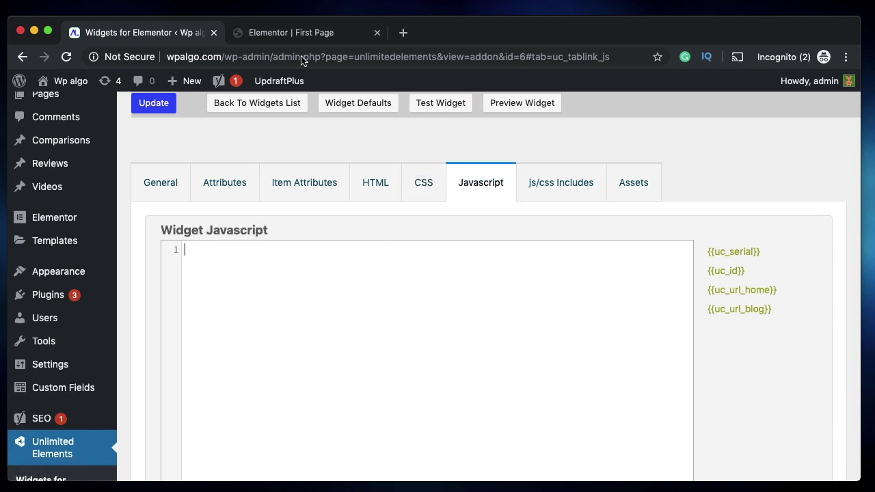
pyautogui.click(291, 33)
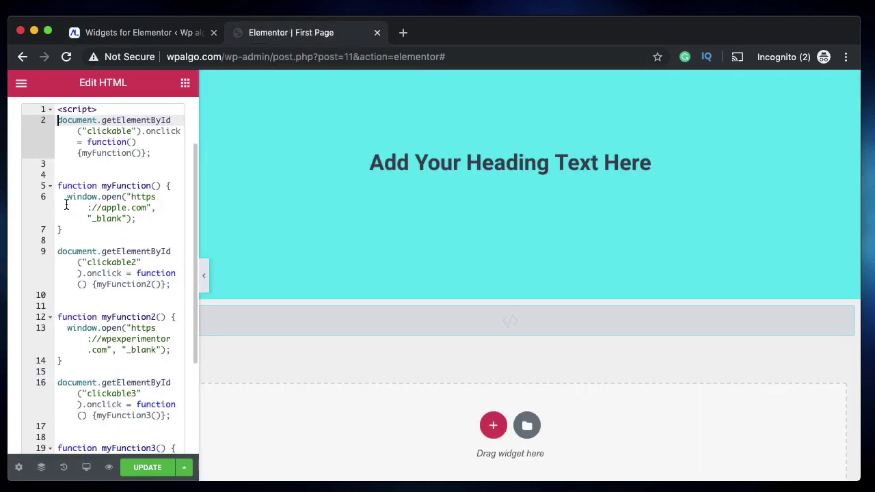
pyautogui.scroll(-3, 67, 205)
pyautogui.keyDown('shift'); pyautogui.click(75, 378); pyautogui.keyUp('shift')
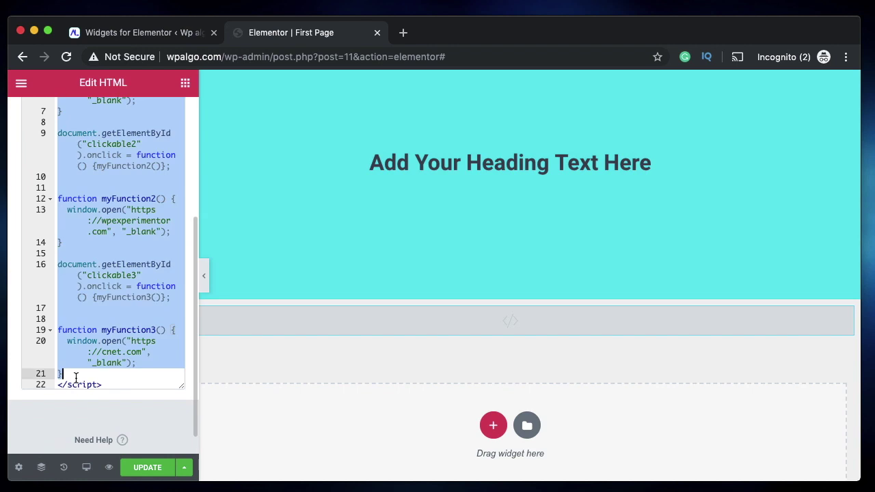
pyautogui.click(110, 31)
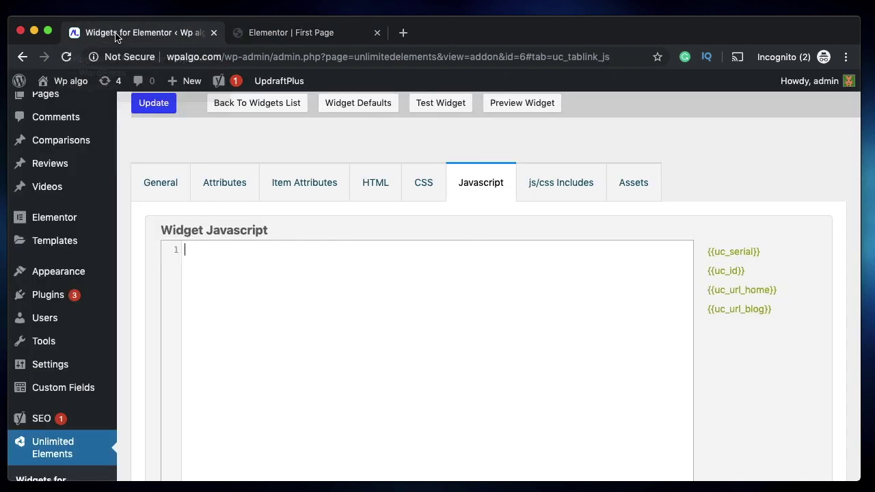
pyautogui.write('document.getElementById("clickable").onclick = function() {myFunction()};   function myFunction() {   window.open("https://apple.com", "_blank"); }  document.getElementById("clickable2").onclick = function() {myFunction2()};   function myFunction2() {   window.open("https://wpexperimentor.com", "_blank"); }  document.getElementById("clickable3").onclick = function() {myFunction3()};   function myFunction3() {   window.open("https://cnet.com", "_blank"); }')
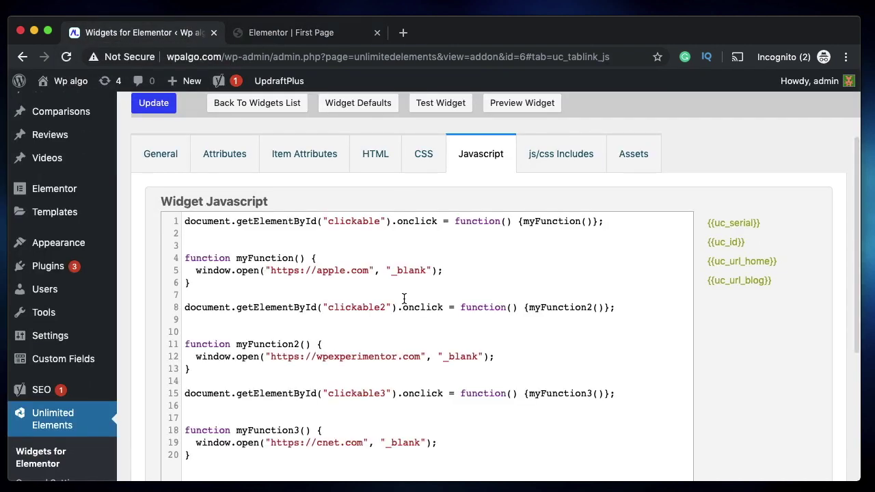
pyautogui.scroll(2, 359, 286)
pyautogui.click(155, 192)
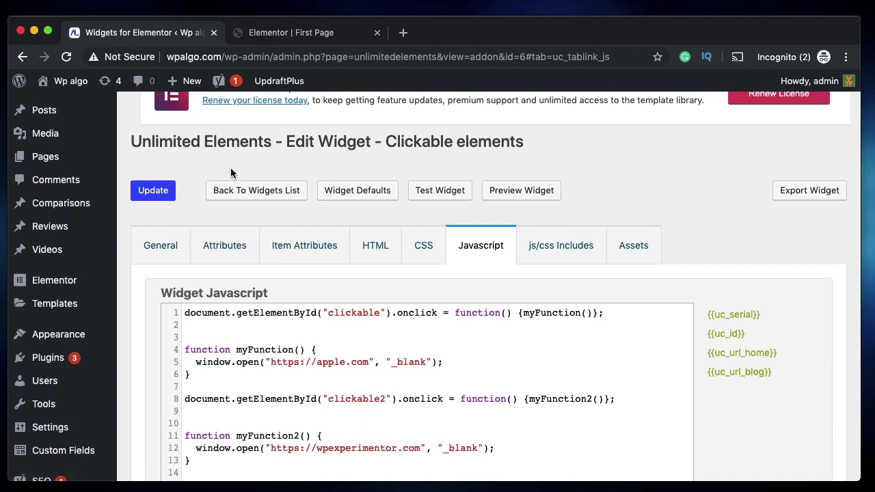
pyautogui.tripleClick(436, 141)
# Delete the section holding the HTML script widget from First Page, update the page and reload the editor
pyautogui.click(294, 33)
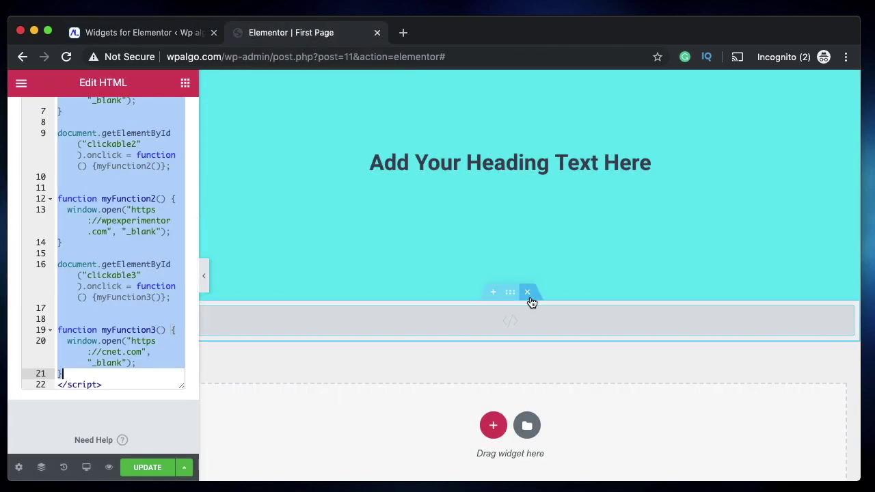
pyautogui.click(529, 295)
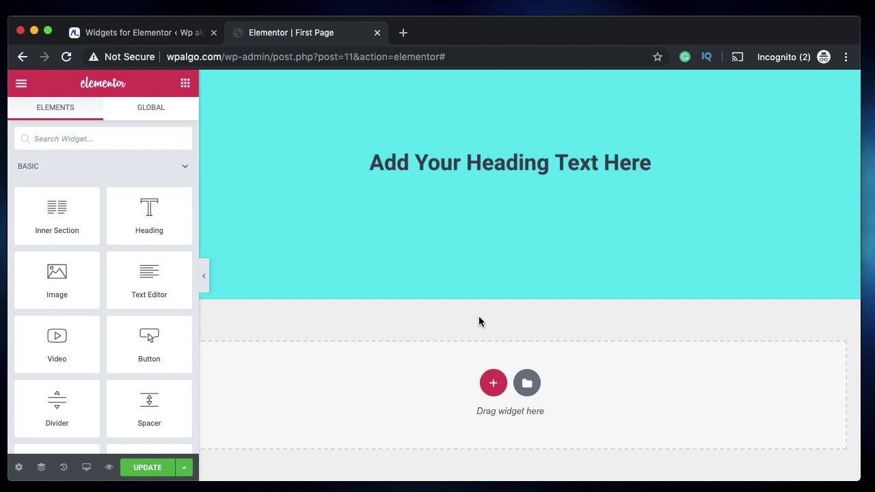
pyautogui.click(134, 468)
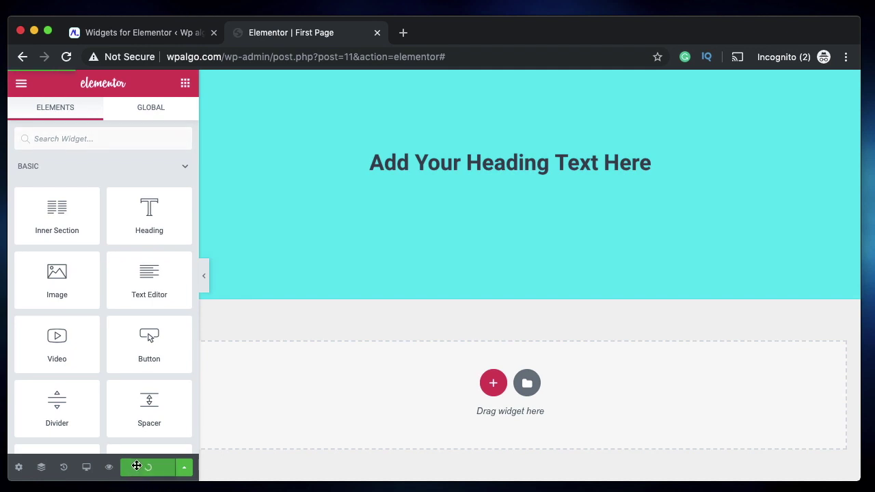
pyautogui.click(67, 57)
pyautogui.click(133, 32)
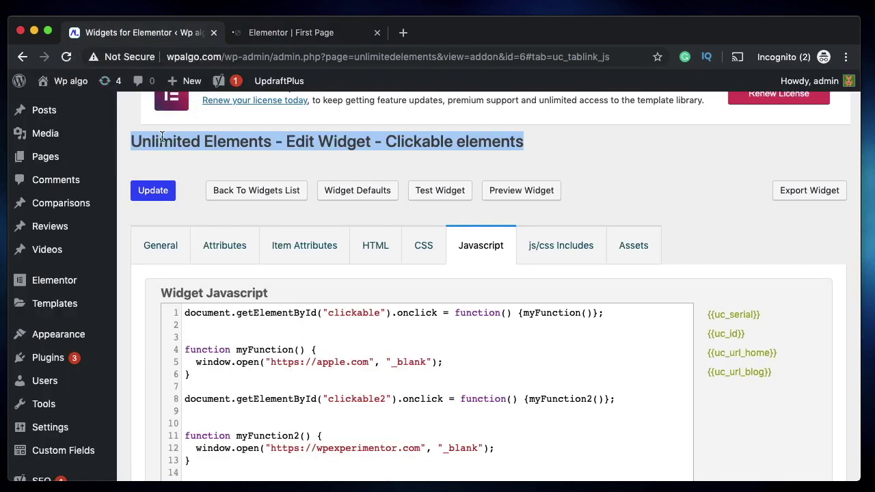
pyautogui.click(277, 38)
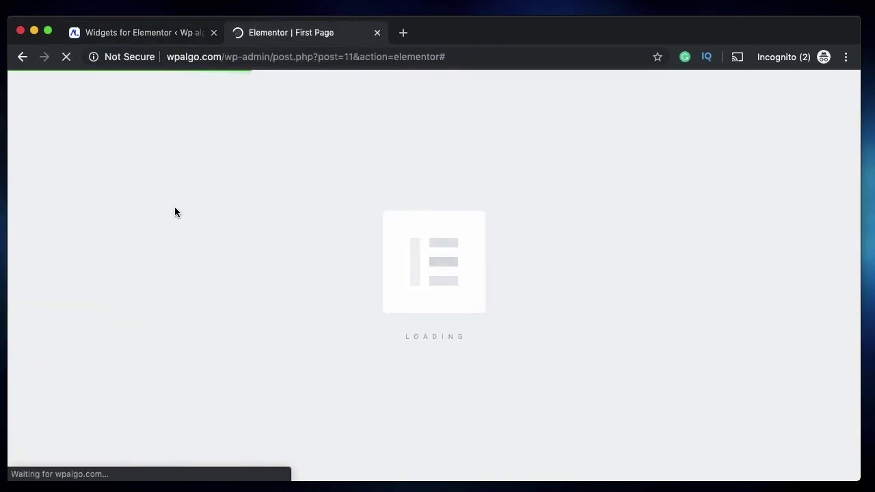
pyautogui.click(123, 33)
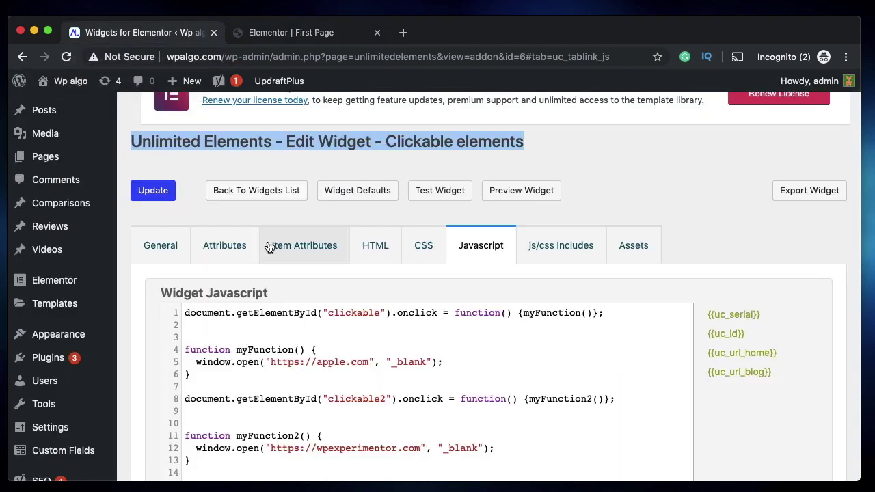
pyautogui.click(273, 32)
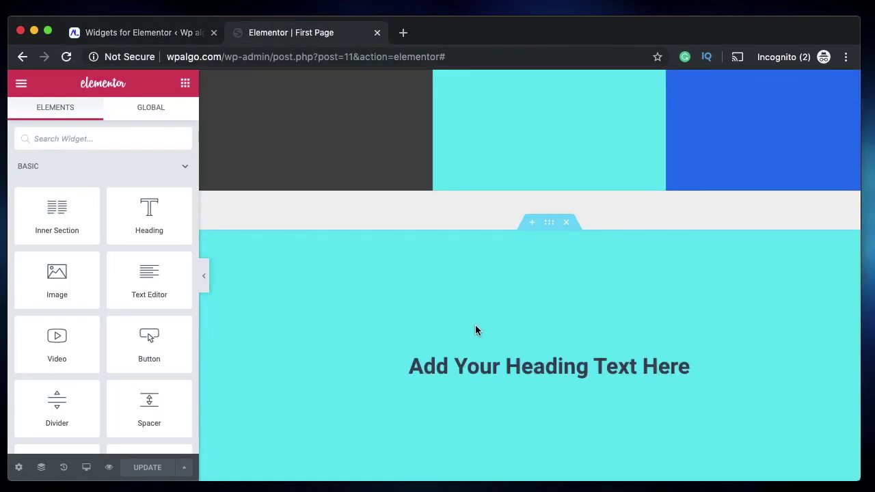
# Test whether the turquoise heading section still acts as a link without the HTML script widget
pyautogui.tripleClick(565, 298)
pyautogui.click(507, 274)
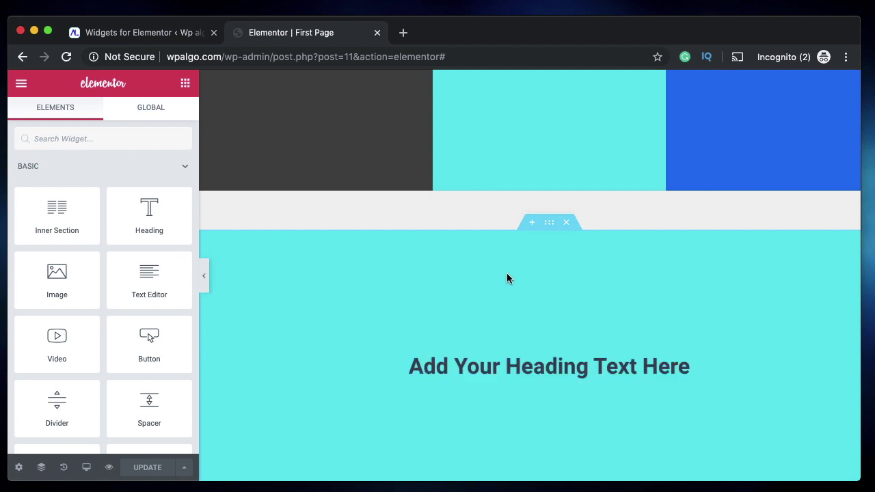
pyautogui.tripleClick(507, 278)
pyautogui.click(433, 283)
# Add the Clickable elements widget from My Collection to the empty area below the heading section
pyautogui.scroll(-3, 431, 287)
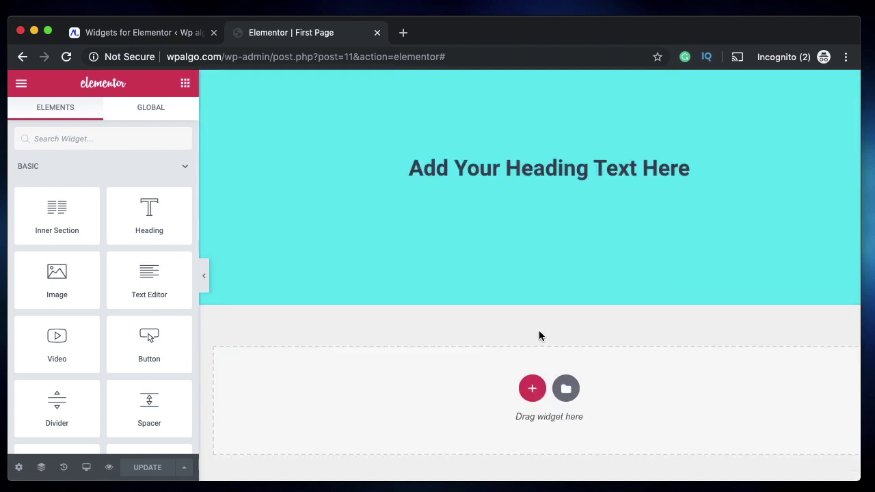
pyautogui.scroll(-20, 57, 267)
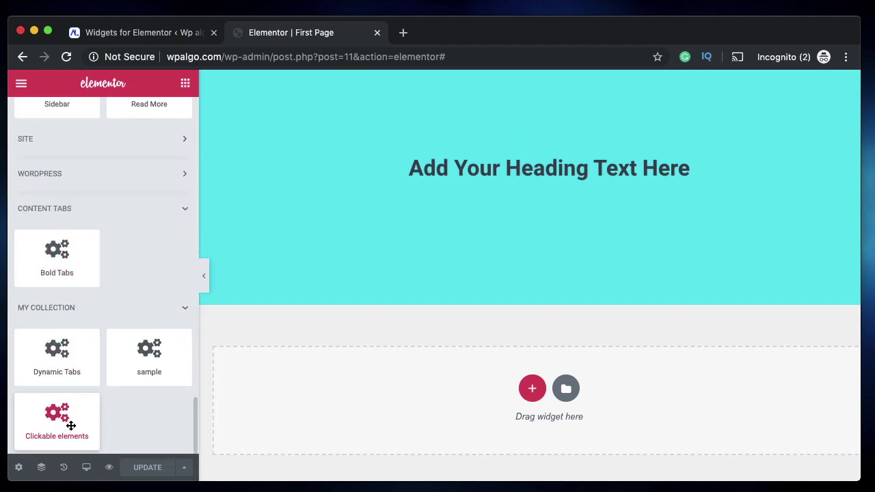
pyautogui.moveTo(67, 417); pyautogui.dragTo(417, 385)
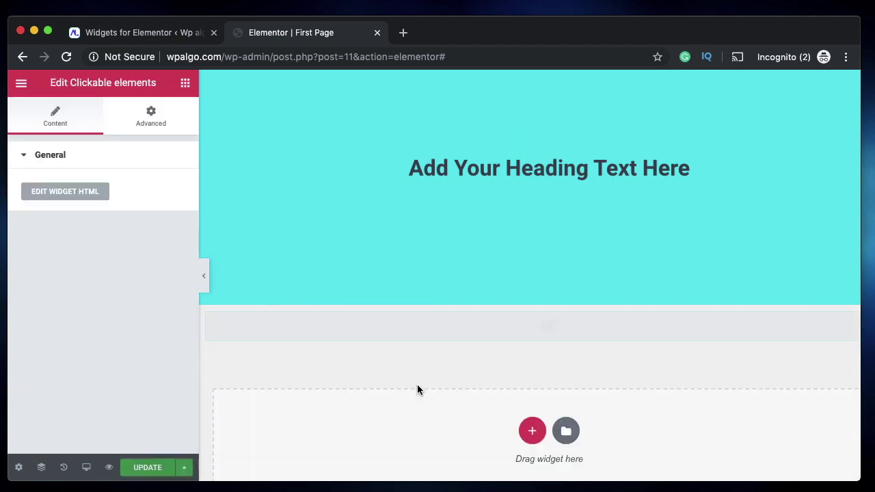
# Test the links of the turquoise heading section and column 2, and close the web pages they open
pyautogui.click(538, 168)
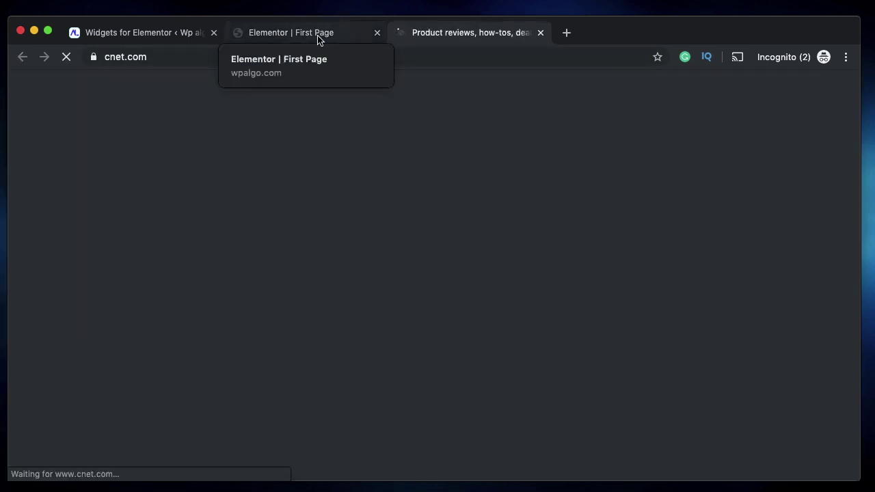
pyautogui.click(319, 33)
pyautogui.scroll(5, 456, 231)
pyautogui.scroll(-10, 456, 232)
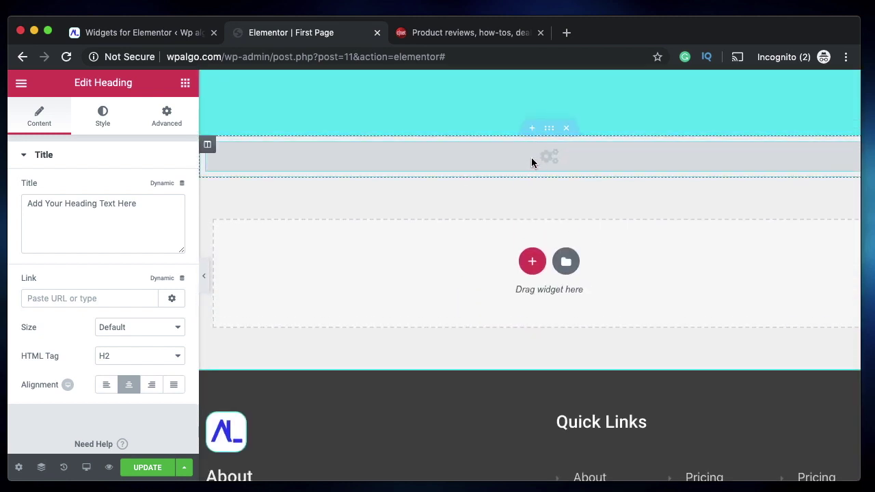
pyautogui.scroll(4, 522, 205)
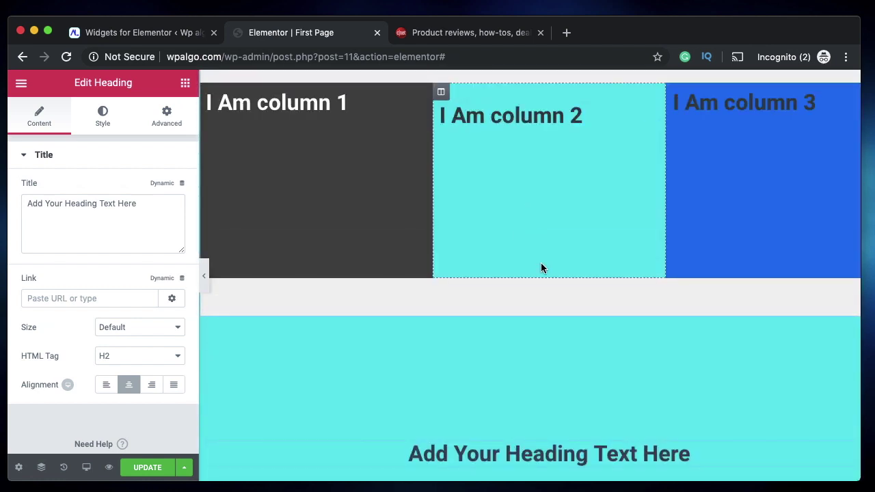
pyautogui.scroll(2, 443, 193)
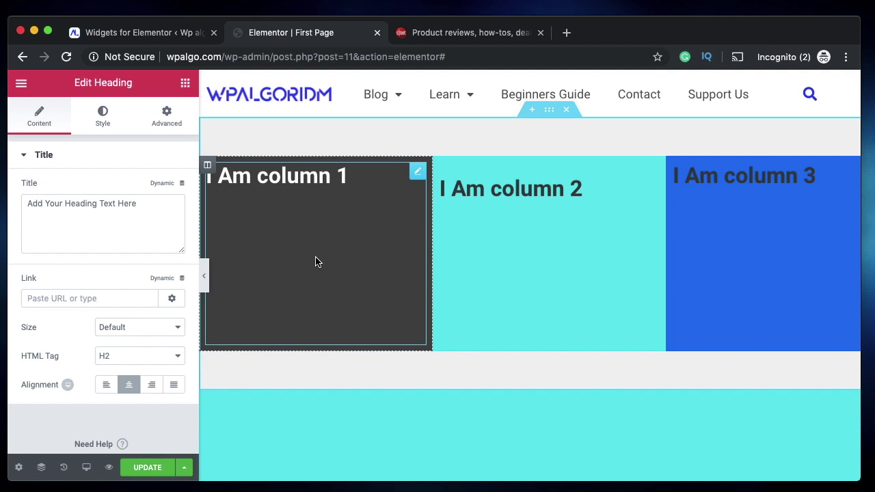
pyautogui.scroll(-10, 283, 351)
pyautogui.scroll(8, 428, 273)
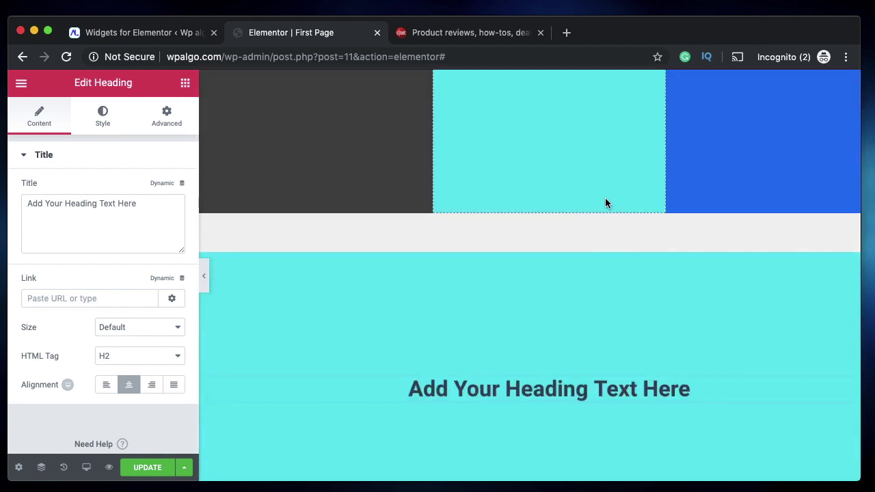
pyautogui.click(543, 107)
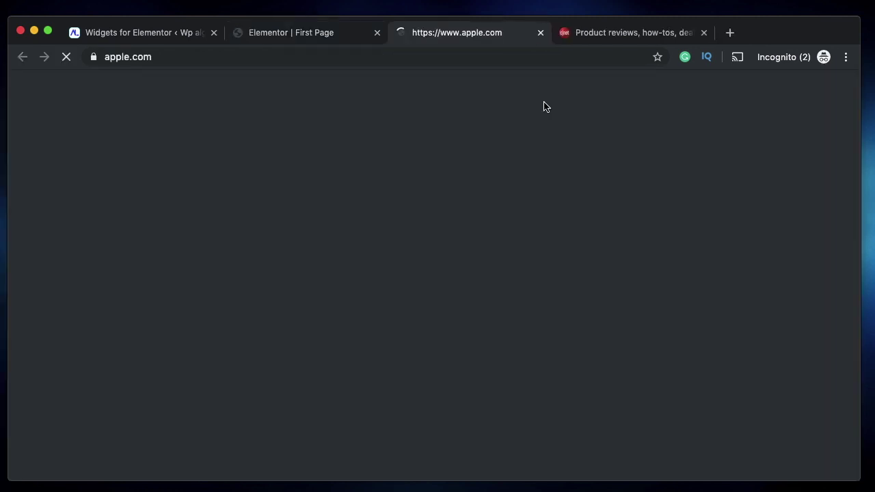
pyautogui.click(541, 34)
pyautogui.click(541, 34)
# Select the Clickable elements widget on the page and view the My Collection widgets in Unlimited Elements
pyautogui.scroll(-5, 437, 339)
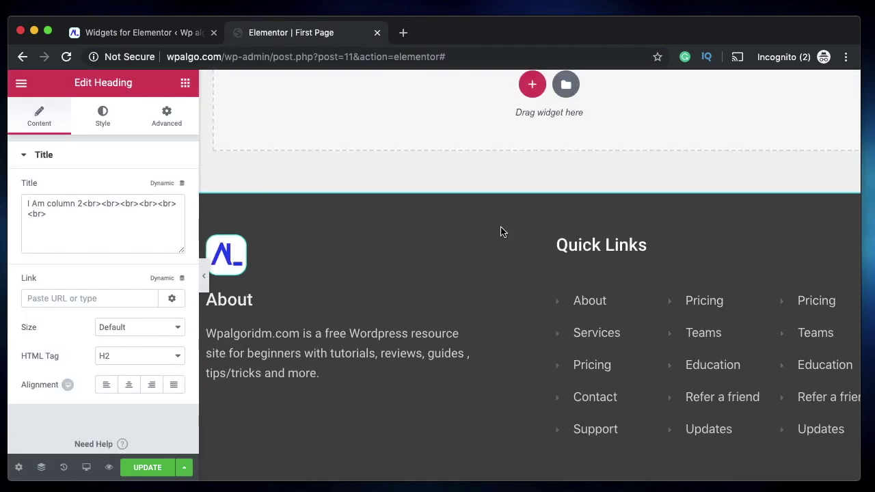
pyautogui.scroll(3, 501, 226)
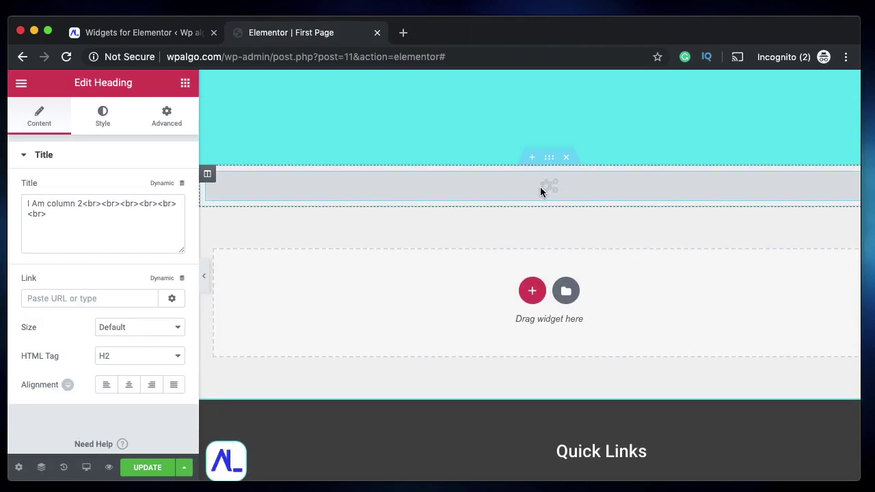
pyautogui.click(540, 191)
pyautogui.click(137, 32)
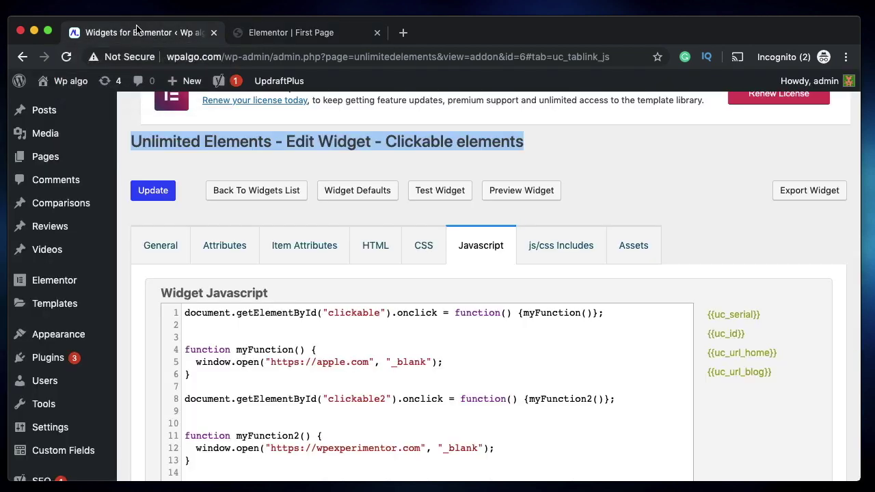
pyautogui.click(251, 195)
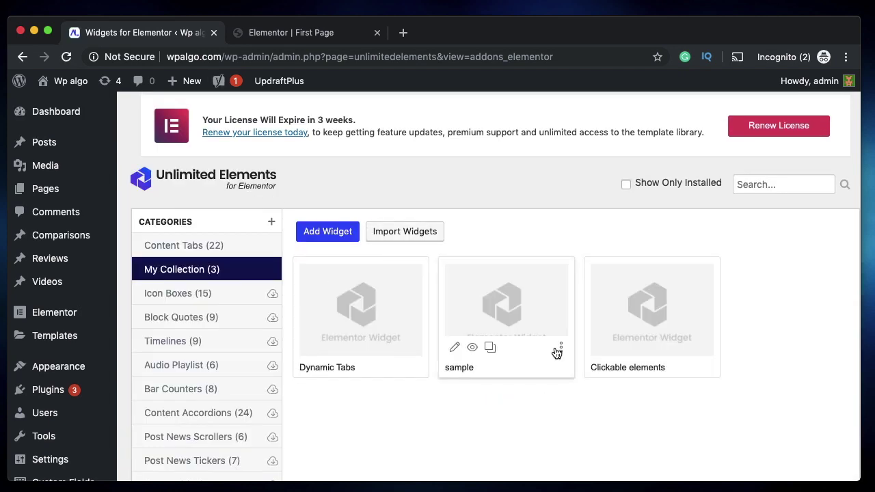
# Delete the section containing the Clickable elements widget from First Page, update the page and reload the editor
pyautogui.hotkey('ctrl', 'Tab')
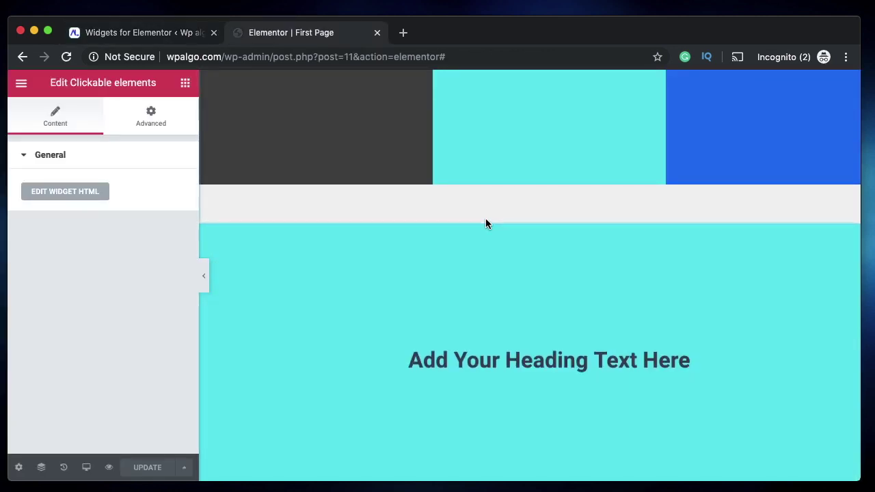
pyautogui.moveTo(555, 299)
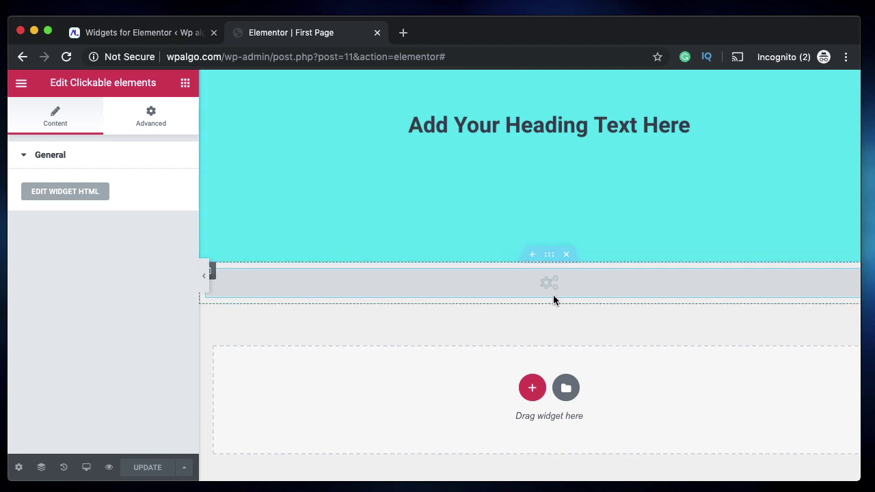
pyautogui.click(566, 255)
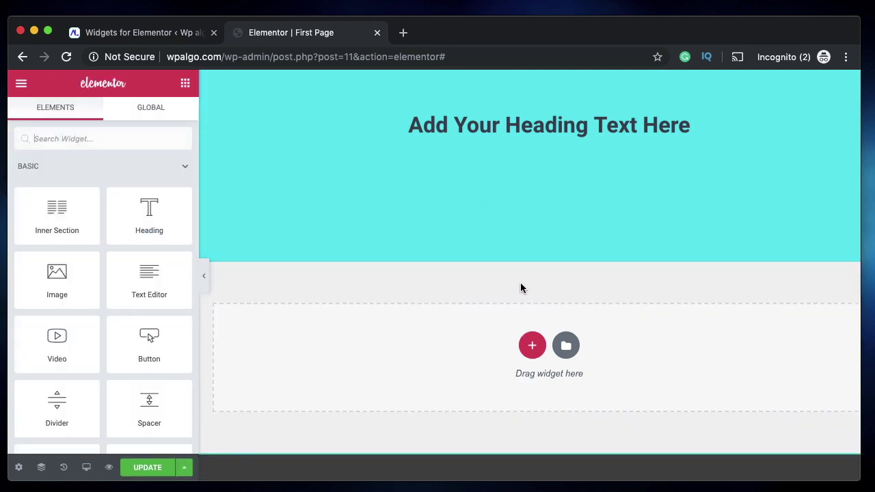
pyautogui.click(144, 471)
pyautogui.scroll(5, 394, 184)
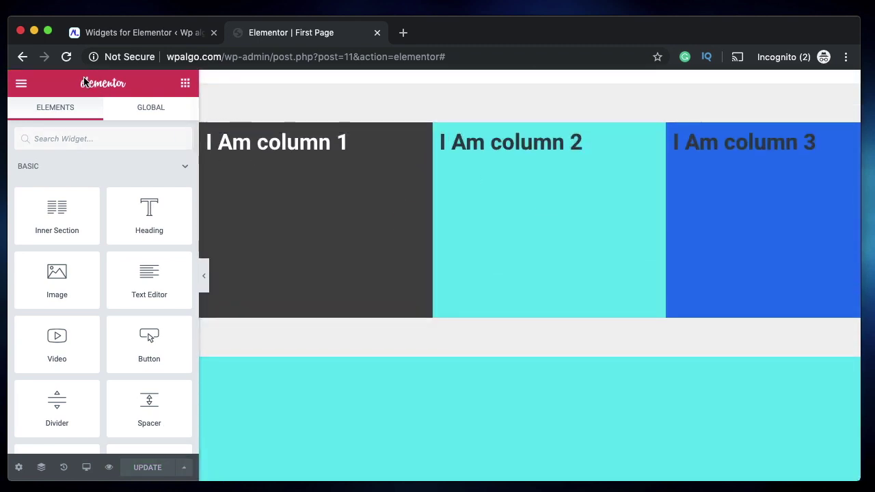
pyautogui.click(66, 57)
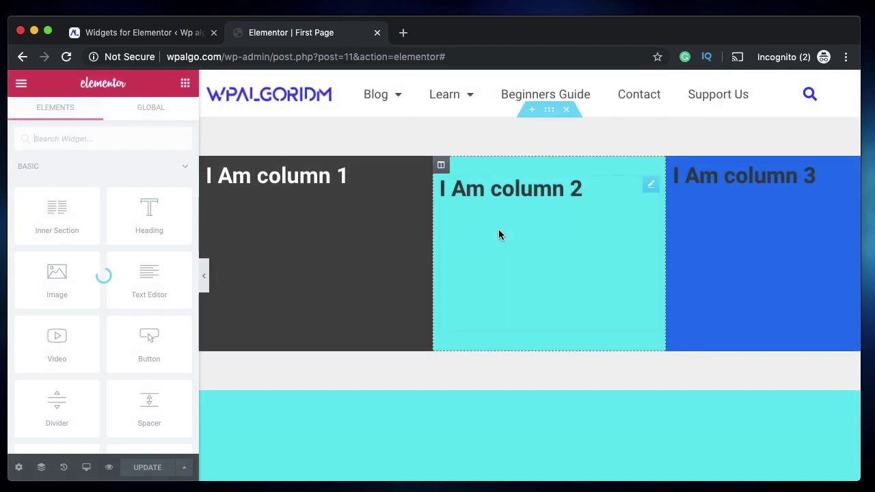
# Test whether the columns still act as links without the Clickable elements widget on the page
pyautogui.click(402, 241)
pyautogui.click(752, 277)
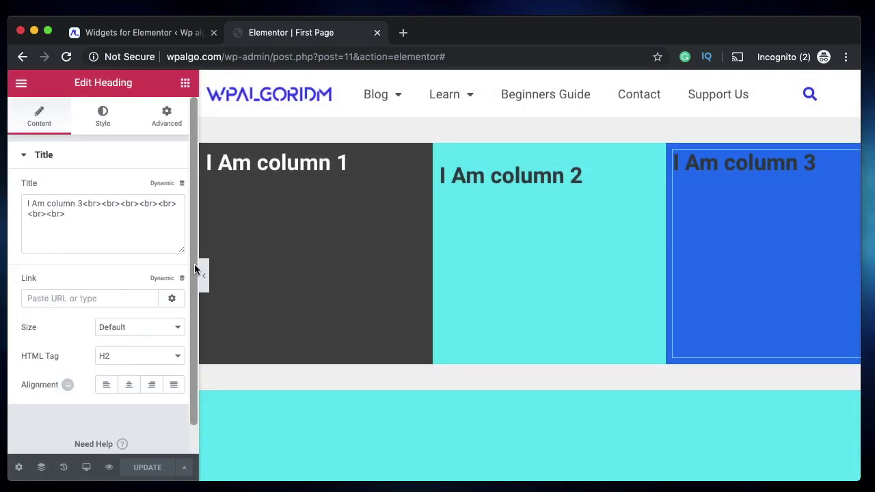
# Browse the Elementor widget list beside the empty section of First Page
pyautogui.scroll(-5, 398, 265)
pyautogui.scroll(-5, 400, 266)
pyautogui.scroll(2, 445, 194)
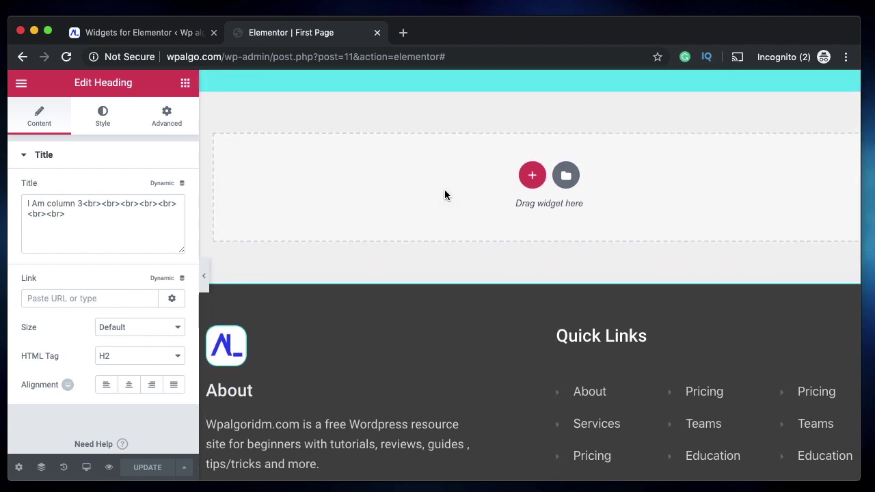
pyautogui.click(185, 82)
pyautogui.scroll(-5, 94, 303)
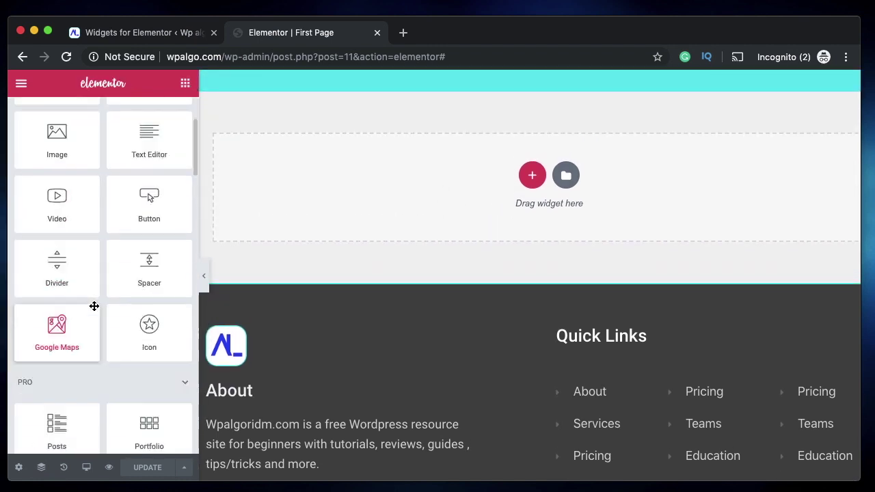
pyautogui.scroll(2, 91, 307)
pyautogui.scroll(-10, 92, 307)
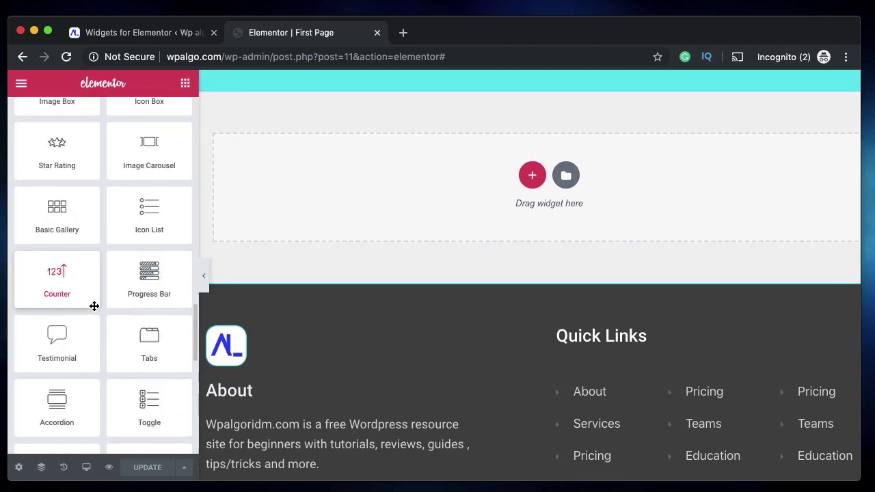
# Open the Clickable elements widget from My Collection in Unlimited Elements and view its JavaScript code
pyautogui.click(130, 32)
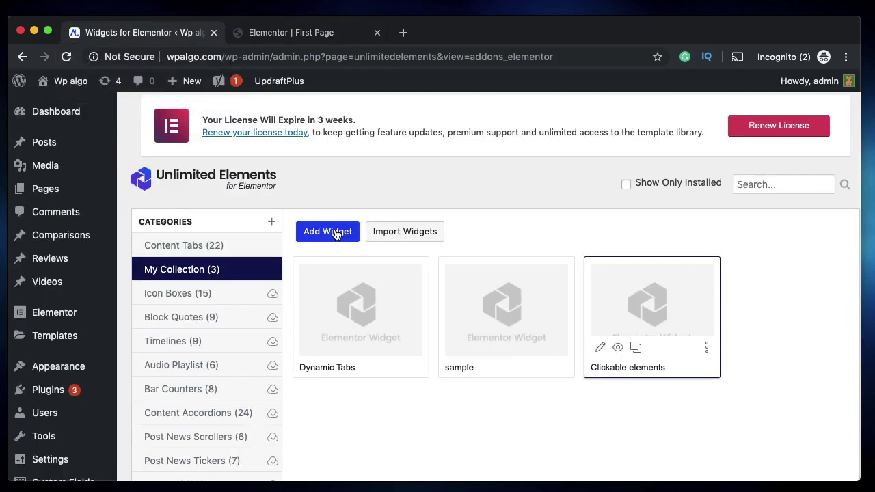
pyautogui.click(653, 310)
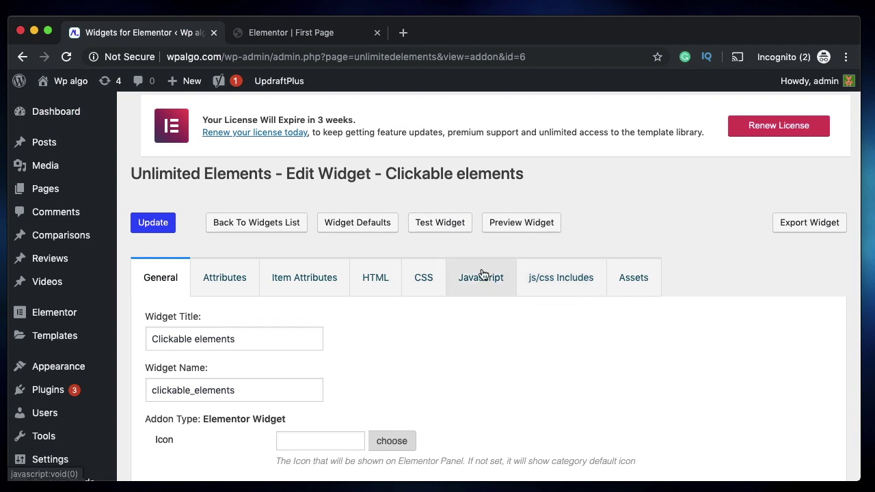
pyautogui.click(482, 274)
pyautogui.scroll(-3, 480, 271)
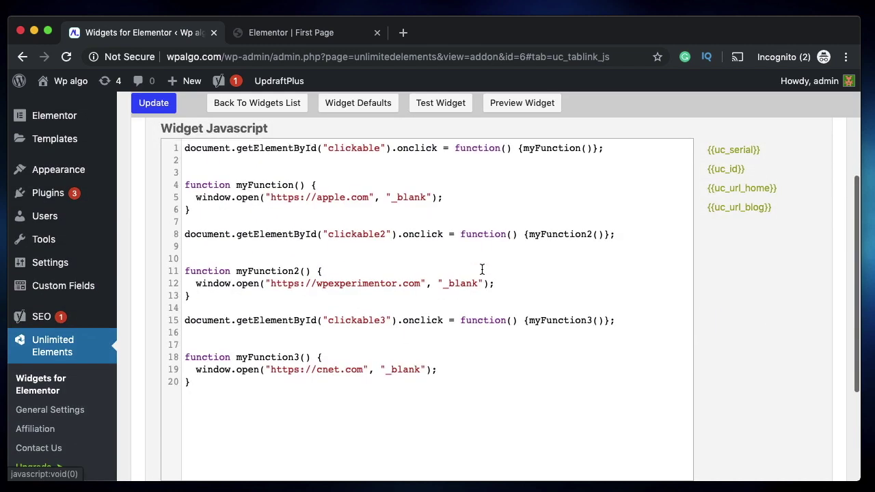
# Examine line 1 of the widget script: the "clickable" ID, the onclick event and the myFunction call
pyautogui.doubleClick(353, 150)
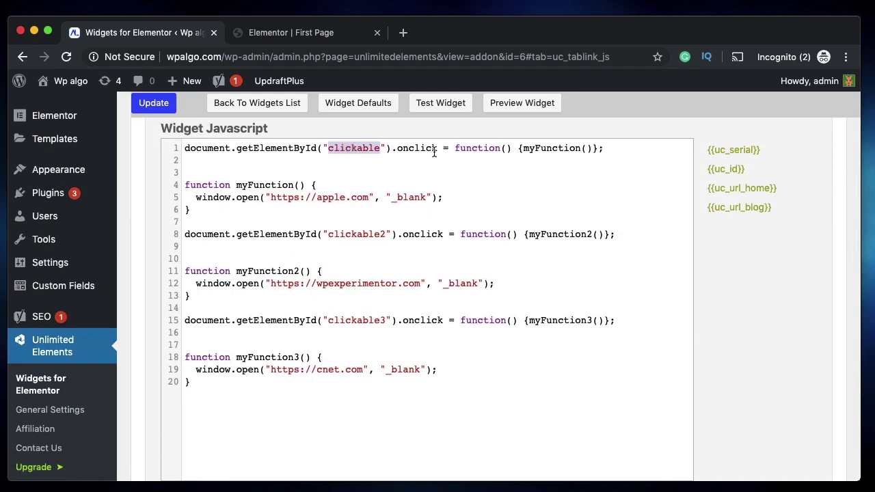
pyautogui.click(493, 152)
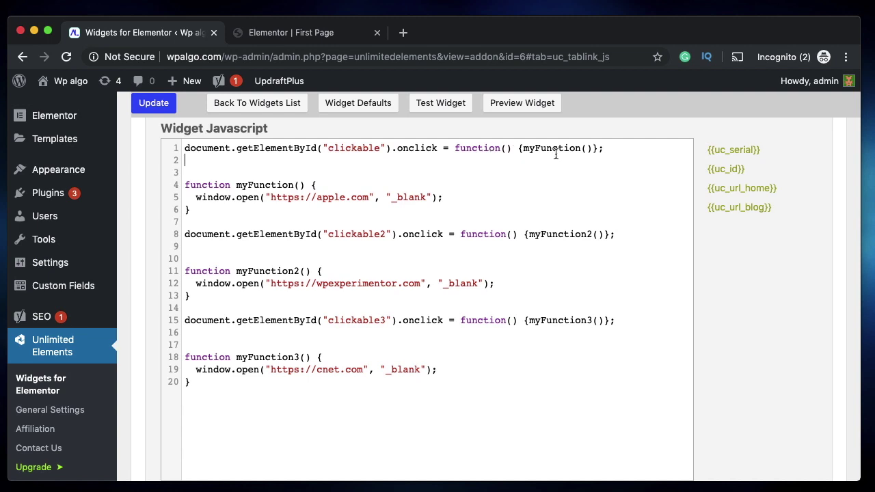
pyautogui.doubleClick(479, 147)
pyautogui.click(555, 149)
pyautogui.doubleClick(555, 149)
pyautogui.doubleClick(470, 149)
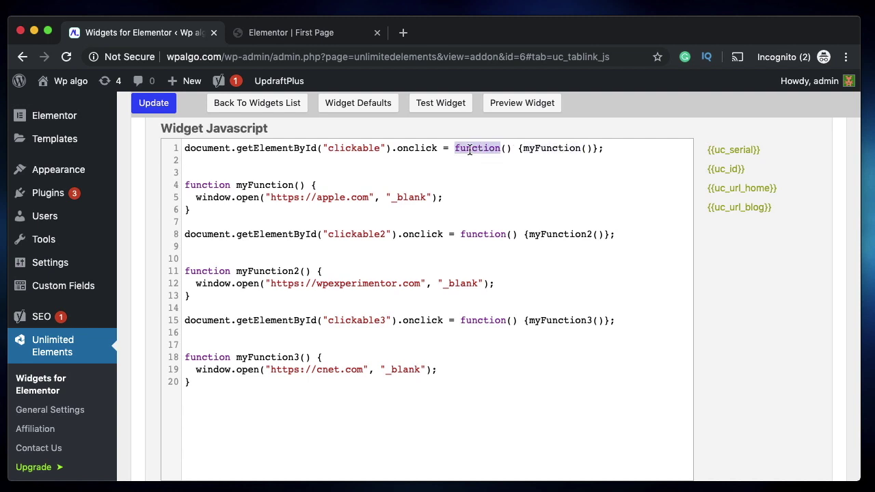
pyautogui.doubleClick(558, 148)
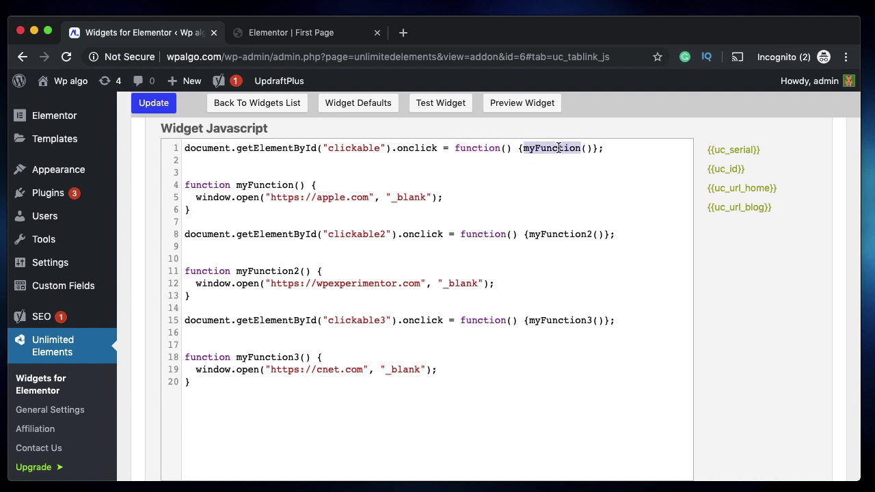
pyautogui.doubleClick(415, 148)
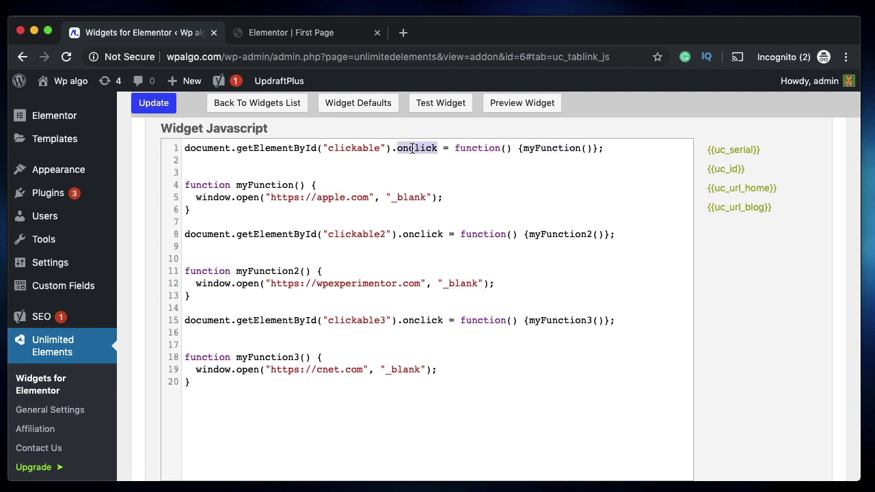
pyautogui.click(352, 149)
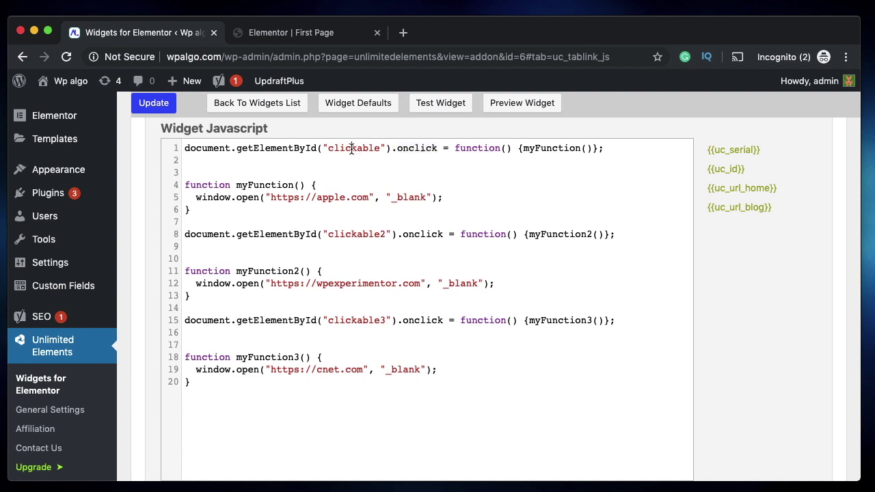
pyautogui.doubleClick(352, 149)
pyautogui.doubleClick(258, 186)
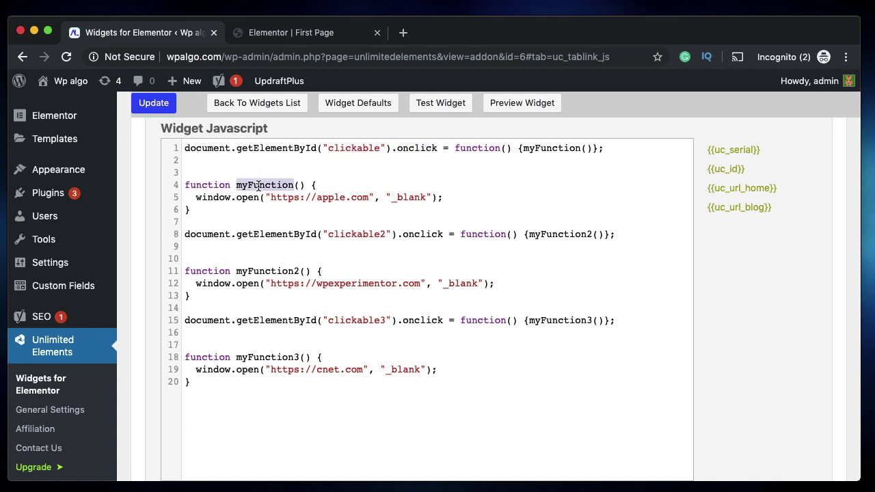
pyautogui.doubleClick(226, 199)
pyautogui.doubleClick(244, 199)
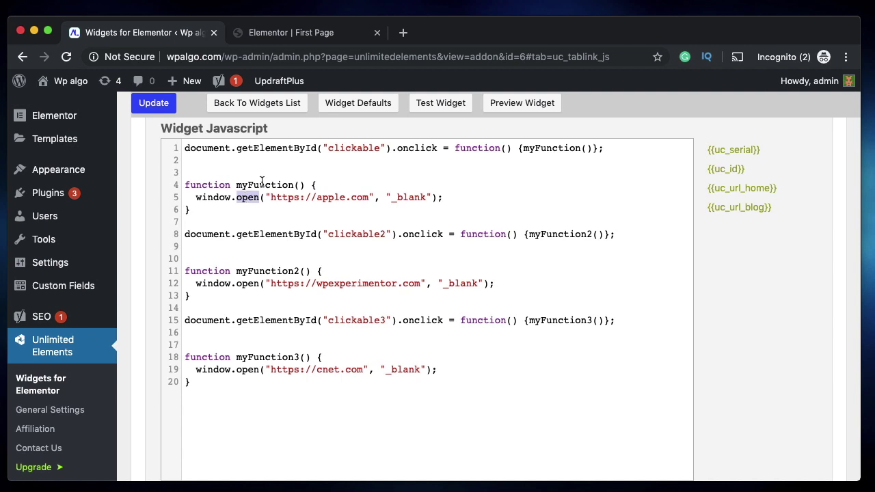
pyautogui.doubleClick(215, 199)
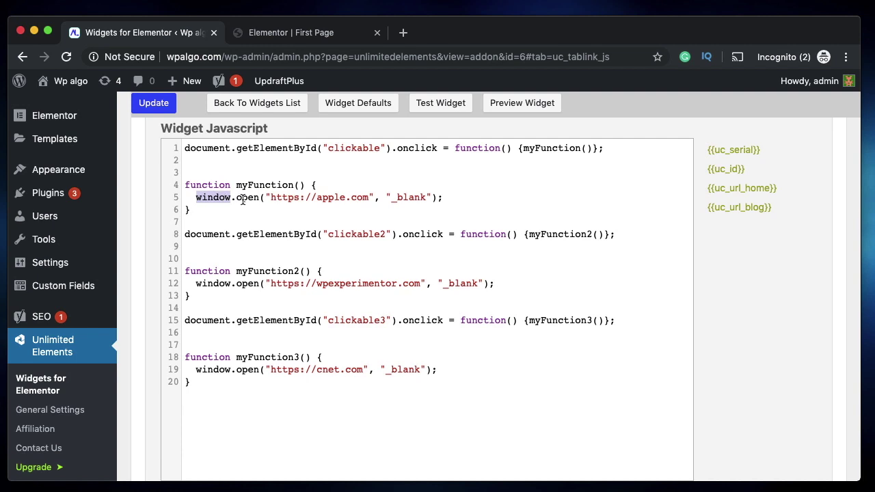
pyautogui.doubleClick(246, 198)
pyautogui.doubleClick(200, 198)
pyautogui.doubleClick(251, 198)
pyautogui.doubleClick(214, 199)
pyautogui.click(268, 199)
pyautogui.click(370, 198)
pyautogui.doubleClick(409, 198)
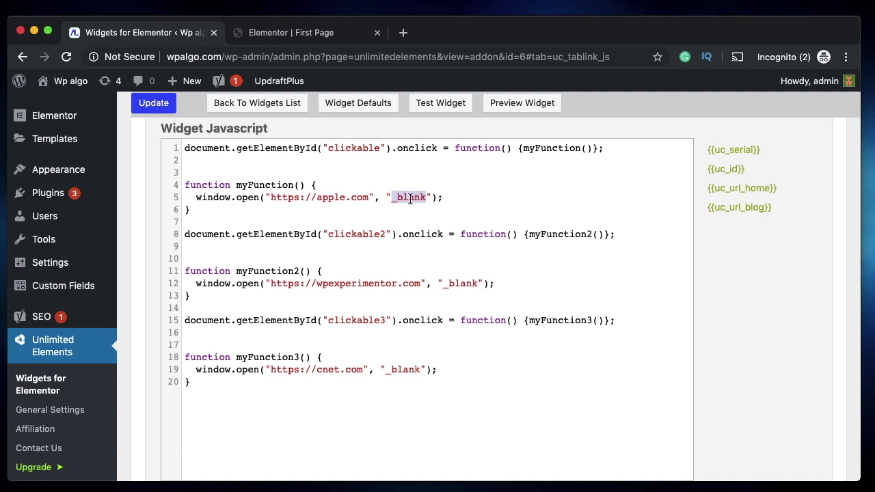
pyautogui.doubleClick(406, 198)
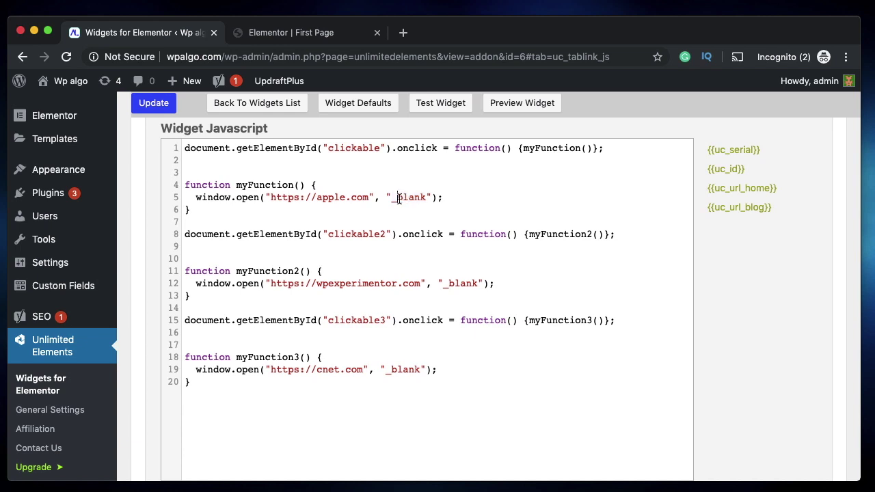
pyautogui.doubleClick(399, 199)
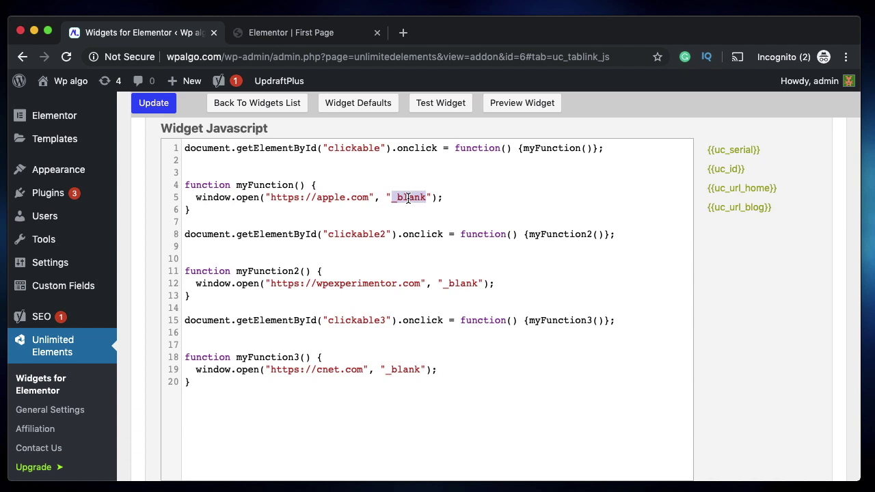
pyautogui.tripleClick(408, 198)
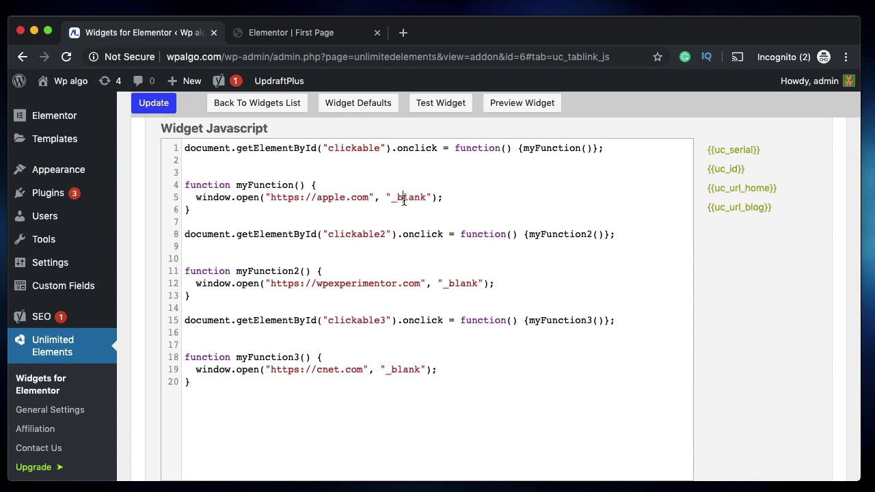
pyautogui.doubleClick(293, 198)
pyautogui.doubleClick(335, 197)
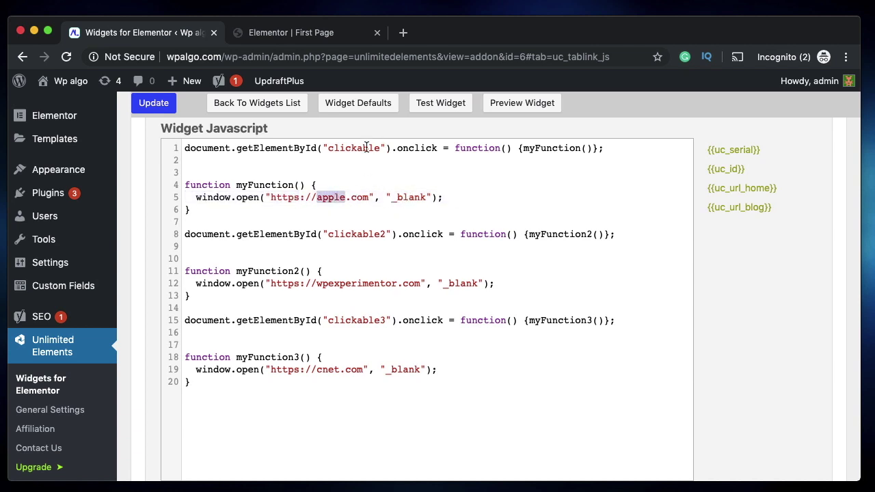
# Review the "clickable2" and "clickable3" blocks of the script with the web addresses they open
pyautogui.doubleClick(355, 235)
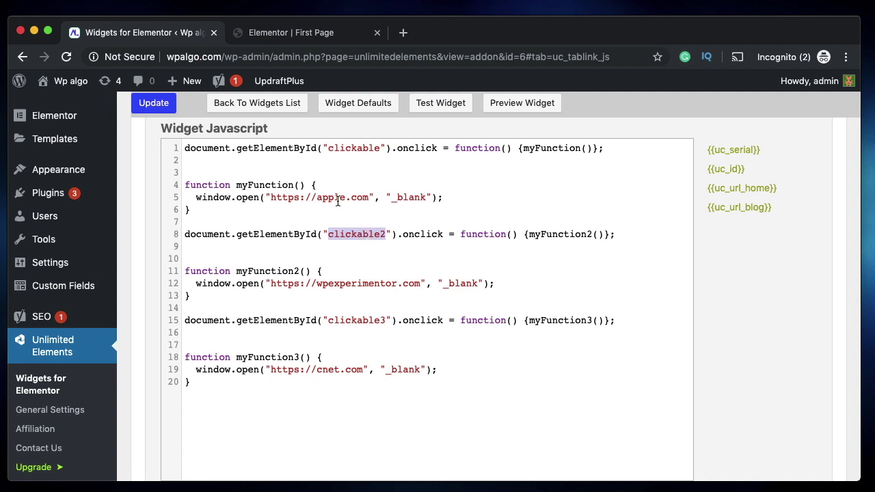
pyautogui.doubleClick(370, 236)
pyautogui.doubleClick(373, 284)
pyautogui.doubleClick(365, 320)
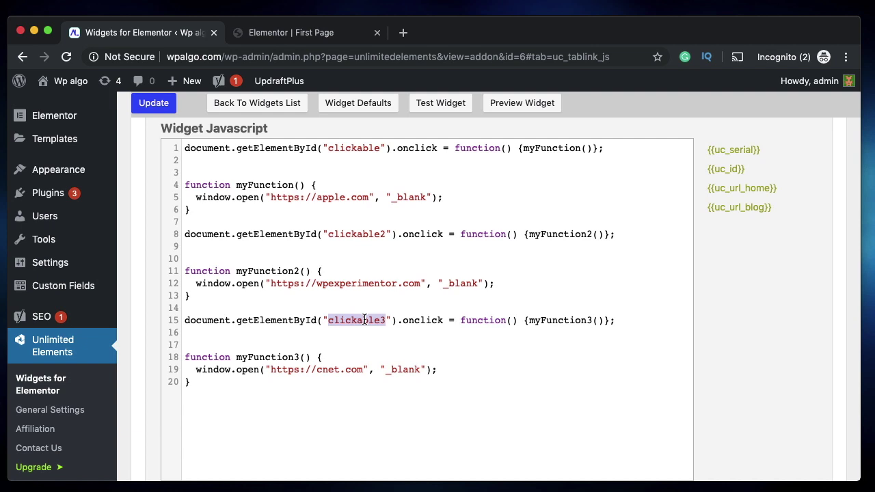
pyautogui.click(329, 375)
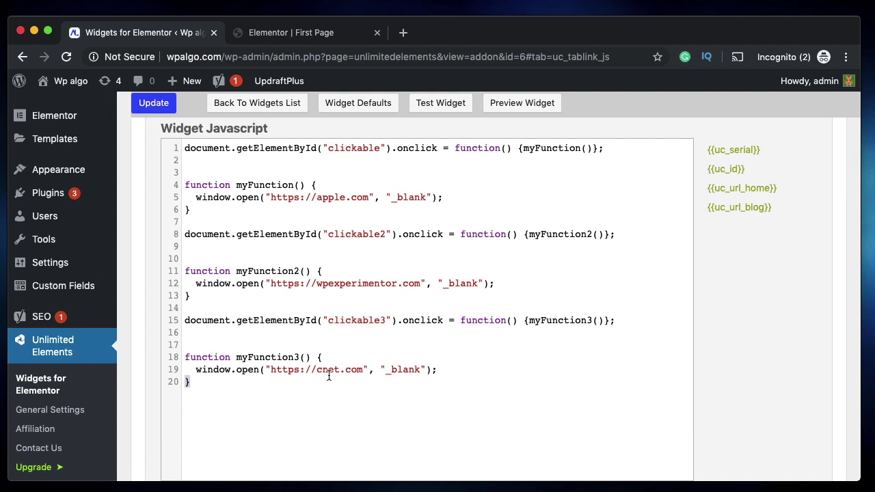
pyautogui.click(326, 320)
pyautogui.doubleClick(353, 321)
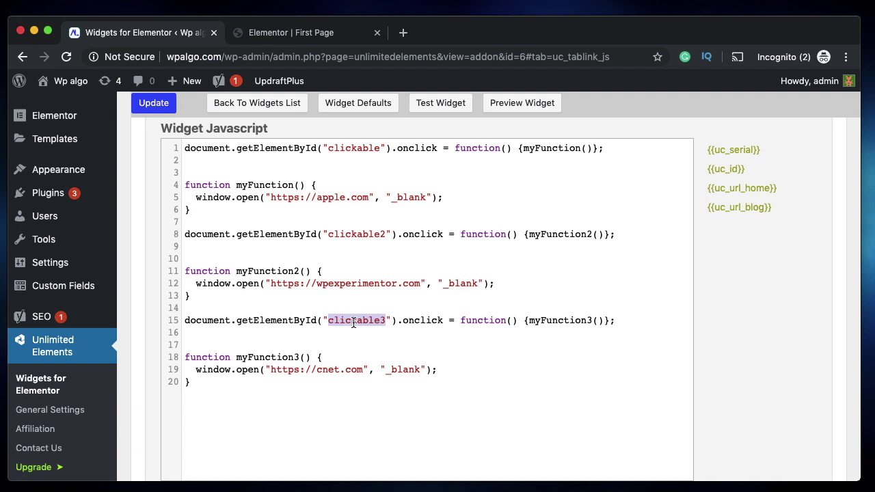
# Try a Testimonial widget in column 2 of First Page, view its CSS ID setting, and undo the addition
pyautogui.click(291, 34)
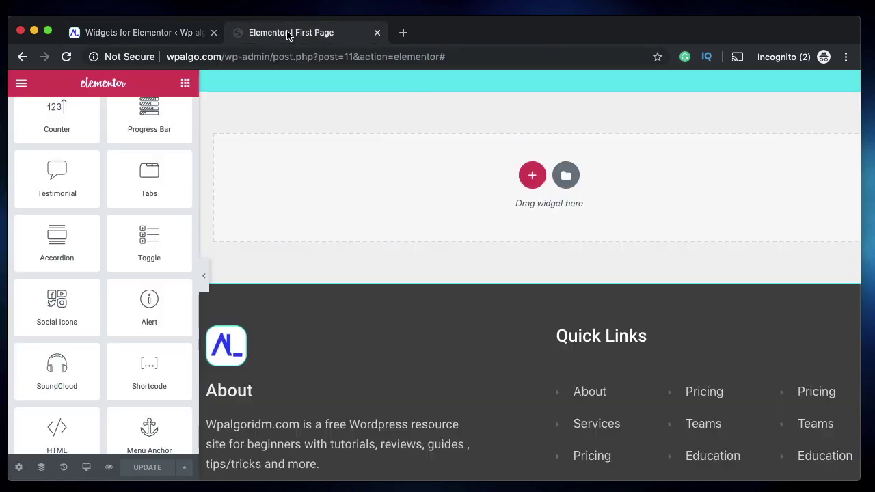
pyautogui.scroll(10, 387, 209)
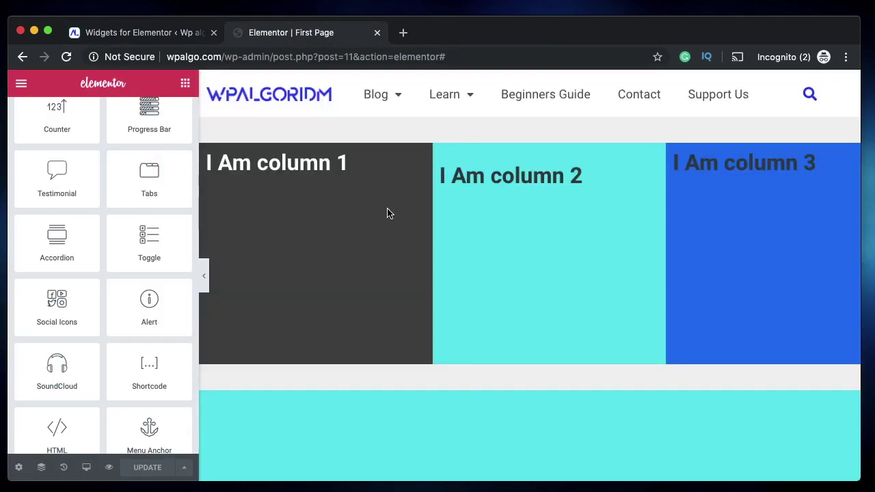
pyautogui.moveTo(57, 179); pyautogui.dragTo(536, 182)
pyautogui.click(169, 117)
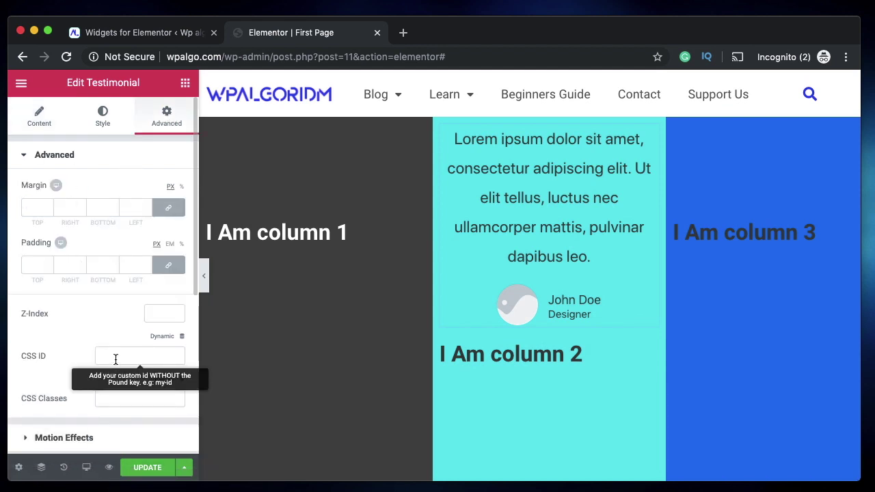
pyautogui.press('super+z')
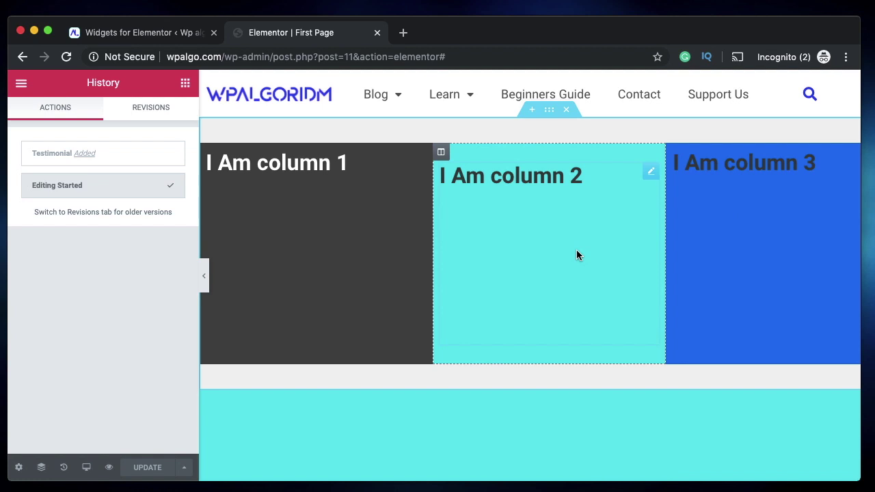
# Open the first column's layout settings and look over the columns and the turquoise heading section
pyautogui.scroll(-1, 576, 255)
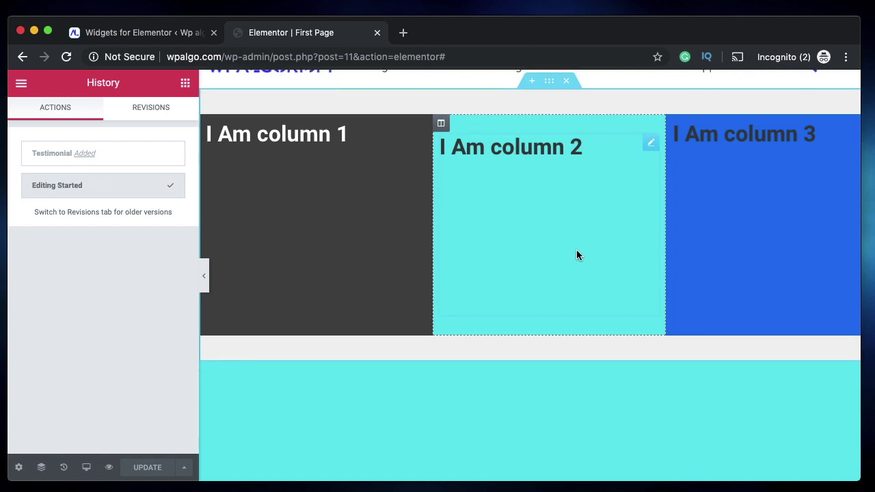
pyautogui.scroll(-1, 577, 255)
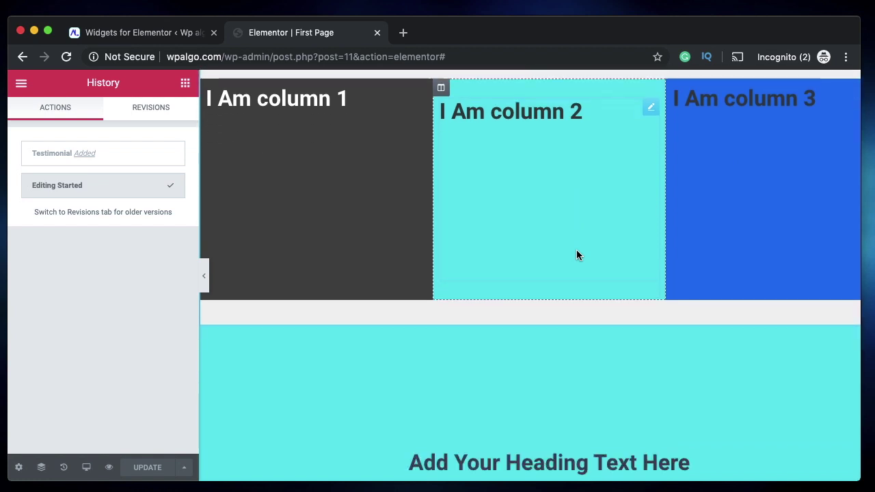
pyautogui.scroll(2, 577, 255)
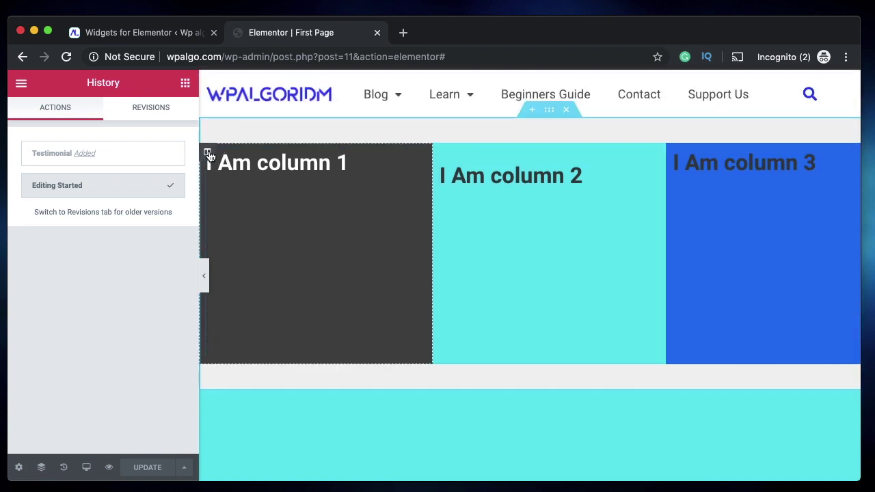
pyautogui.click(208, 152)
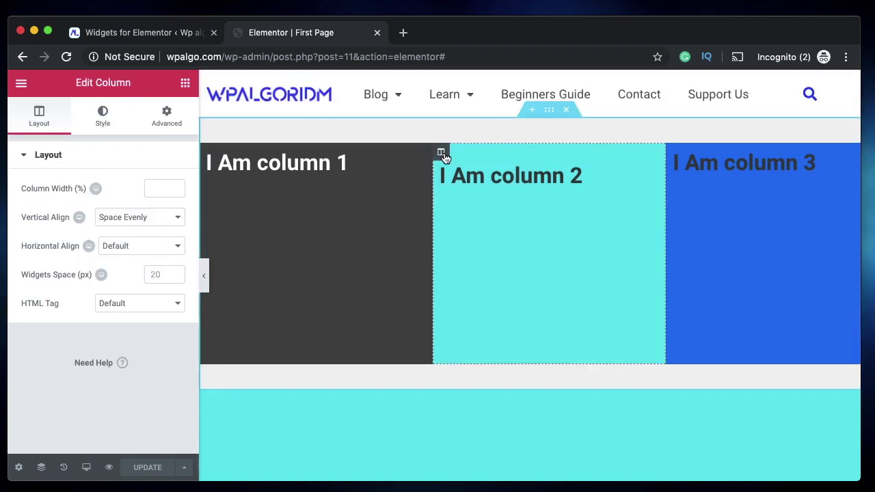
pyautogui.scroll(-5, 414, 348)
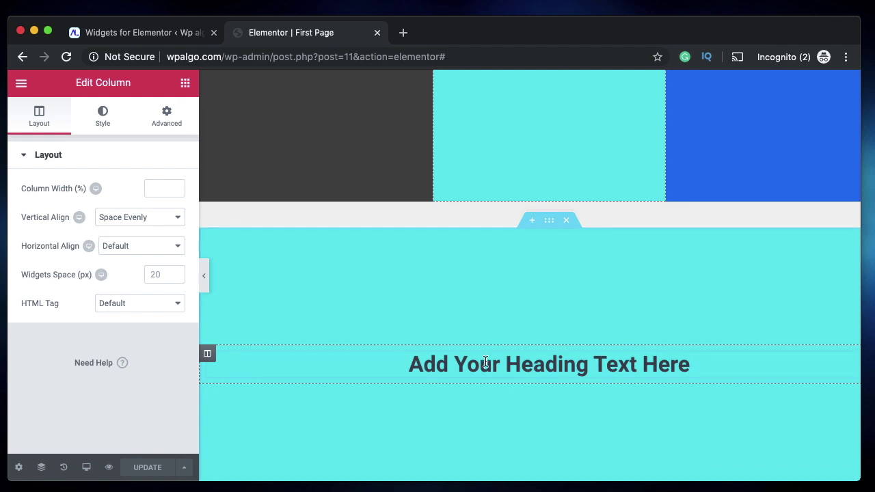
pyautogui.scroll(-2, 483, 363)
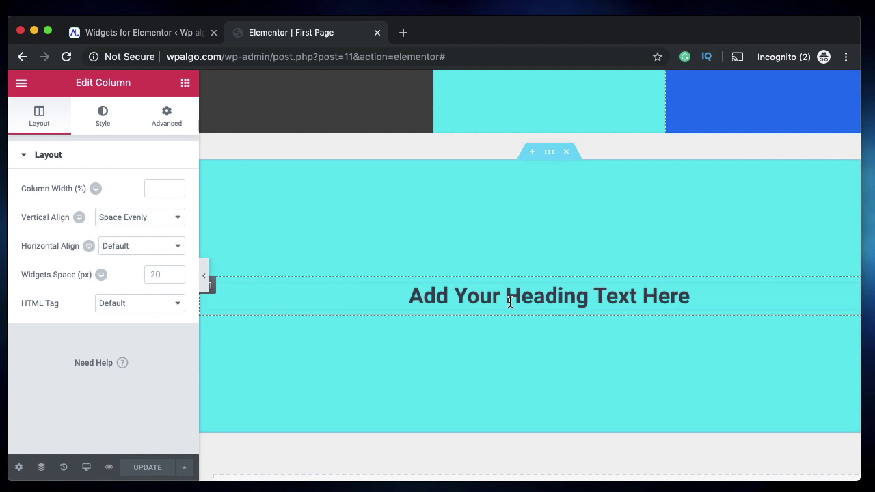
pyautogui.scroll(4, 509, 302)
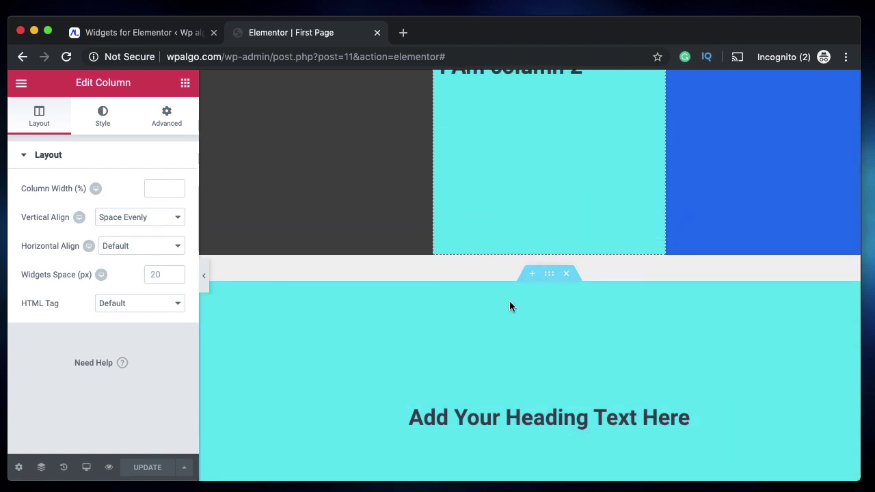